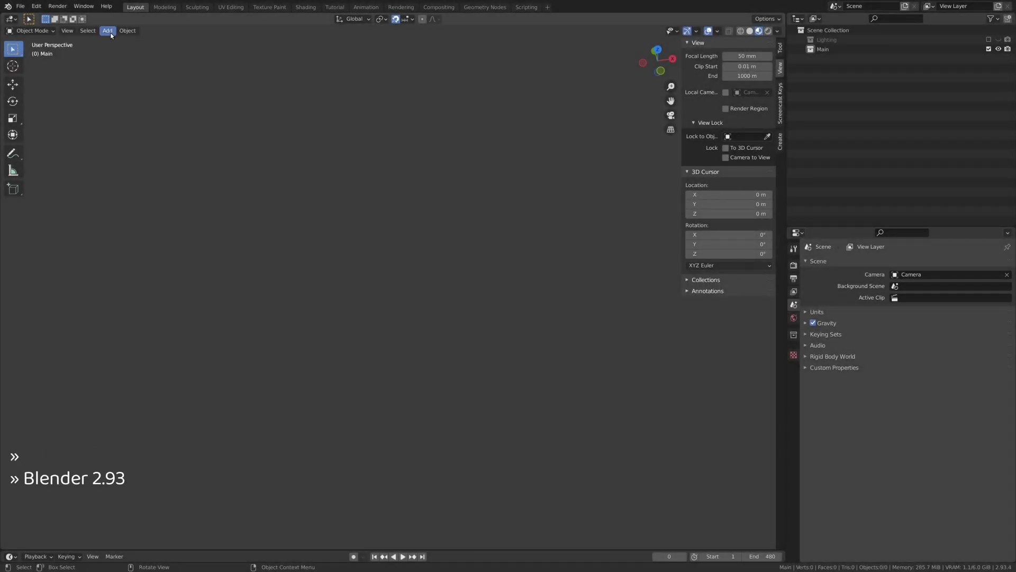
# - Add a plane and give it a Simple Subdivision Surface modifier at level 6
pyautogui.click(110, 34)
pyautogui.moveTo(119, 42)
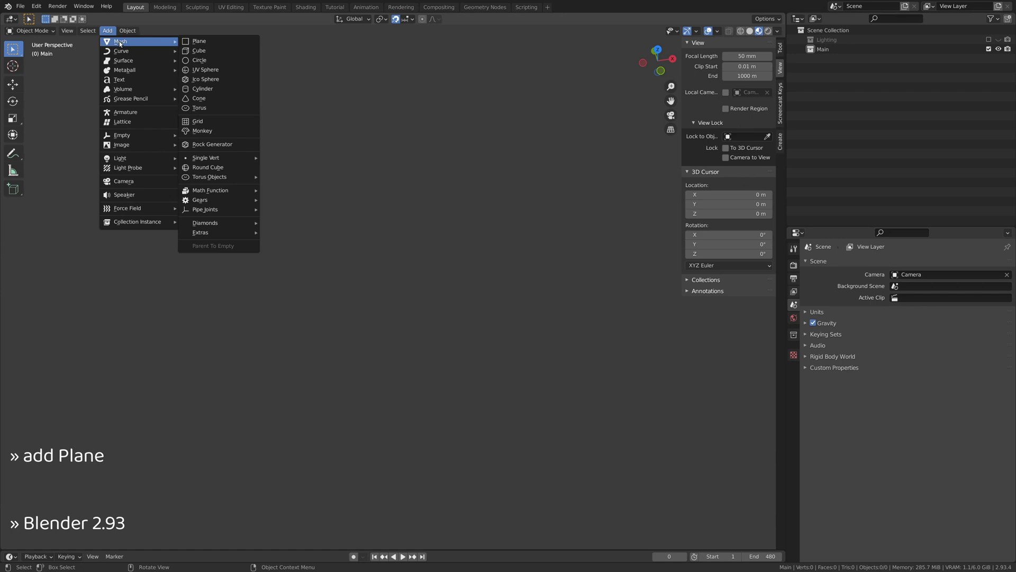
pyautogui.click(192, 42)
pyautogui.click(794, 365)
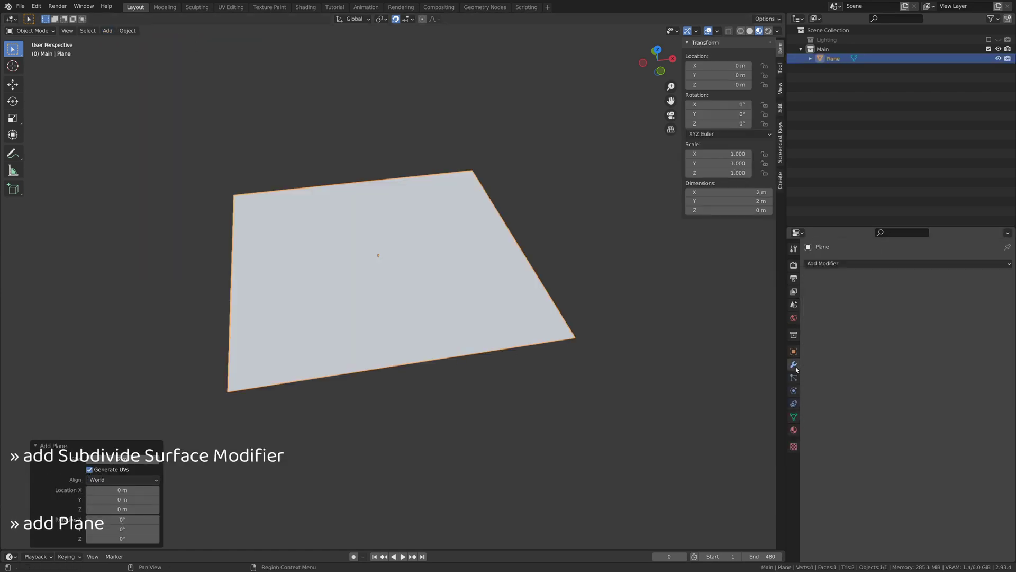
pyautogui.click(832, 264)
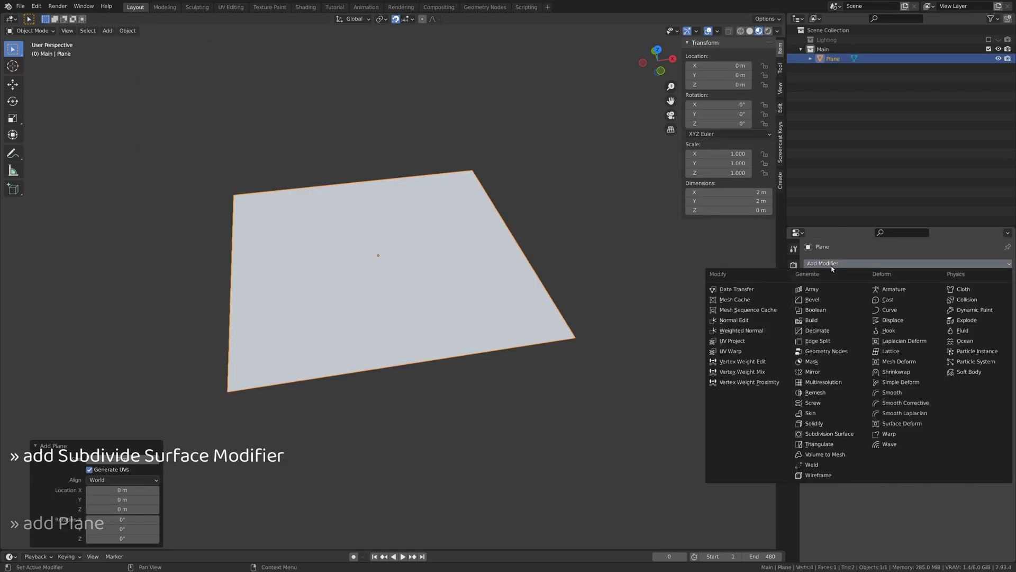
pyautogui.click(848, 433)
pyautogui.moveTo(942, 305); pyautogui.dragTo(978, 305)
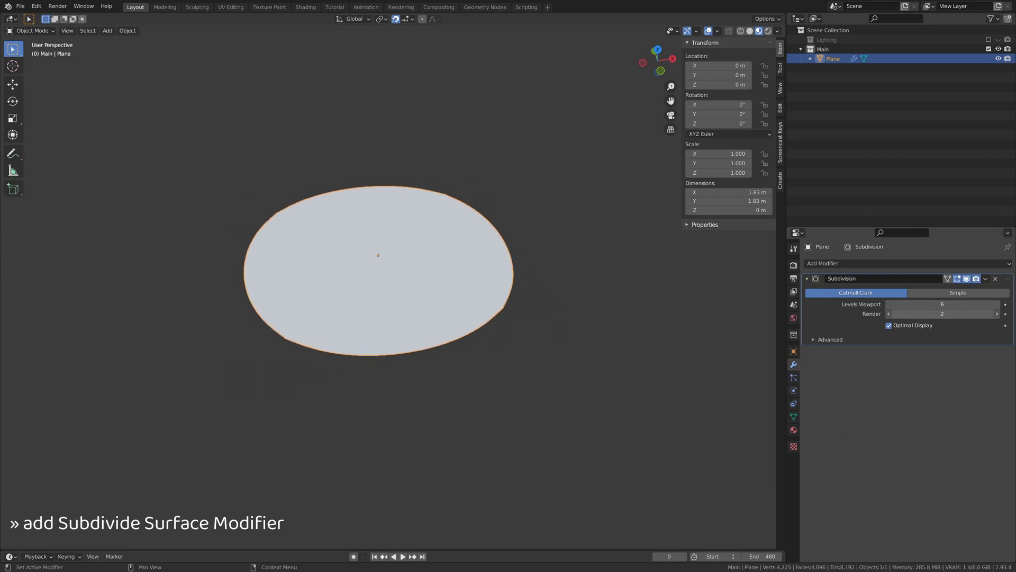
pyautogui.click(989, 294)
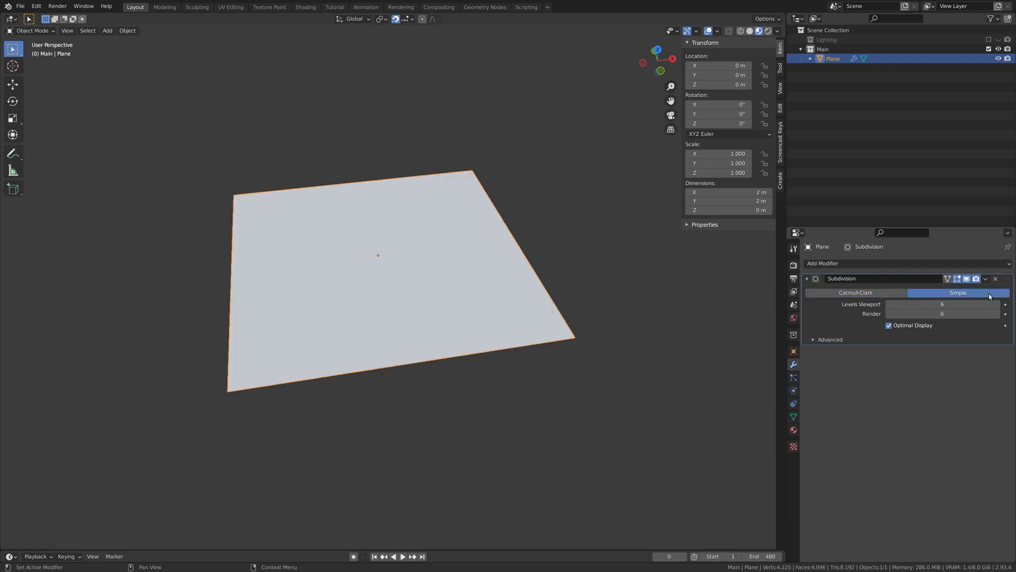
# - Add a second Simple Subdivision Surface modifier, raising its viewport and render levels
pyautogui.click(839, 264)
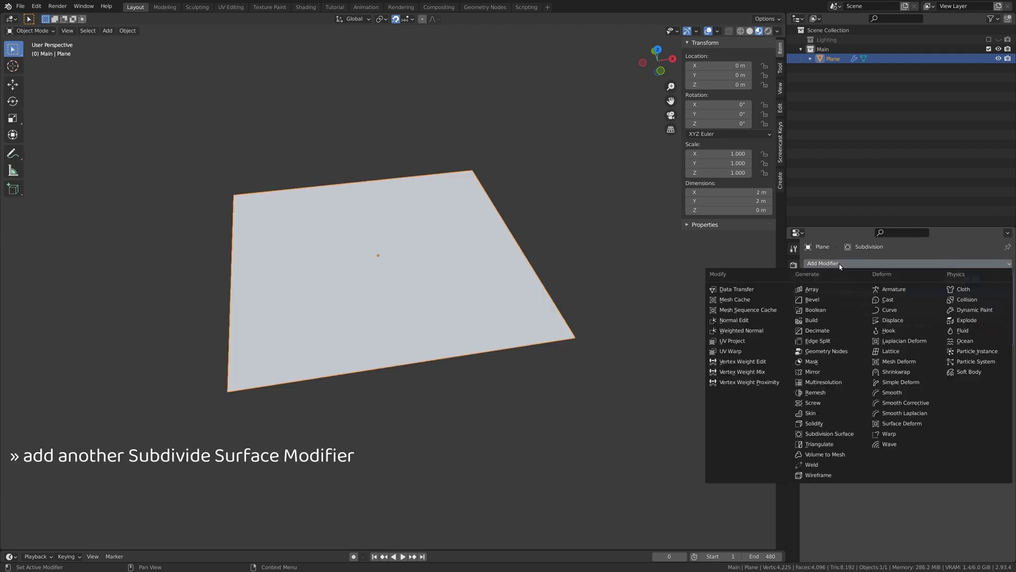
pyautogui.click(844, 434)
pyautogui.click(958, 366)
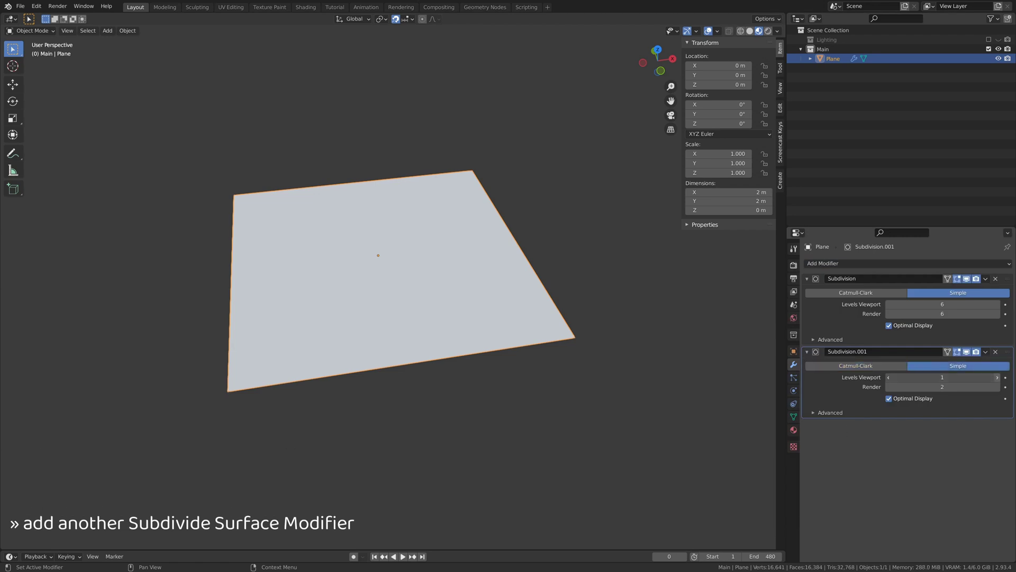
pyautogui.click(998, 377)
pyautogui.click(998, 387)
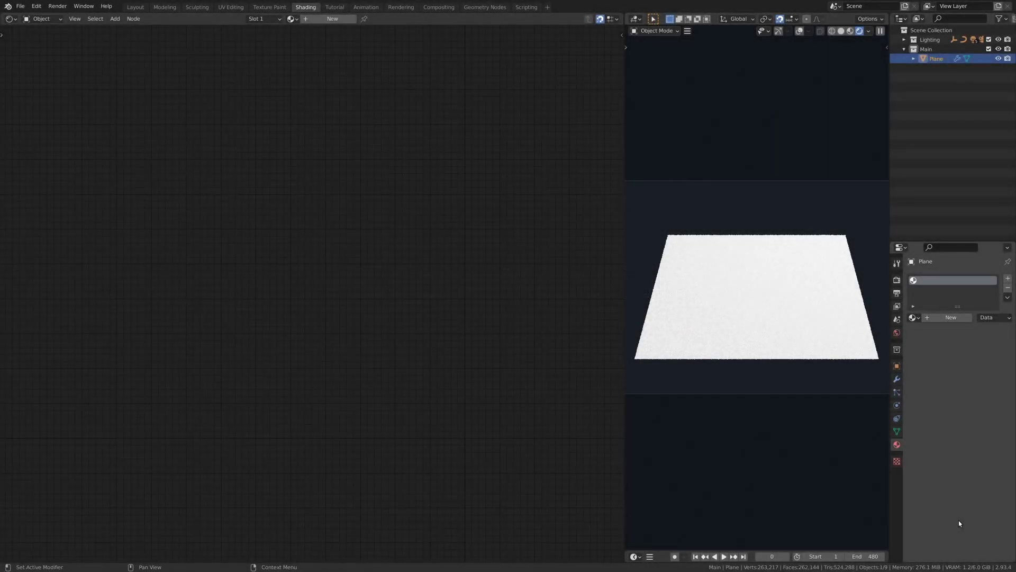
# - Create the new material Material_Surreal and set its displacement method to Displacement Only
pyautogui.click(951, 318)
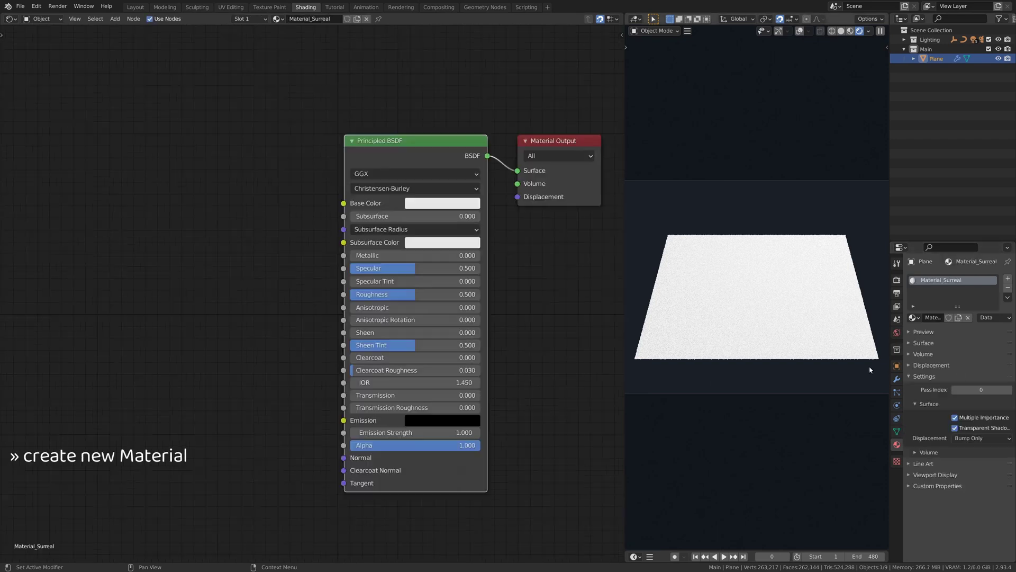
pyautogui.click(978, 438)
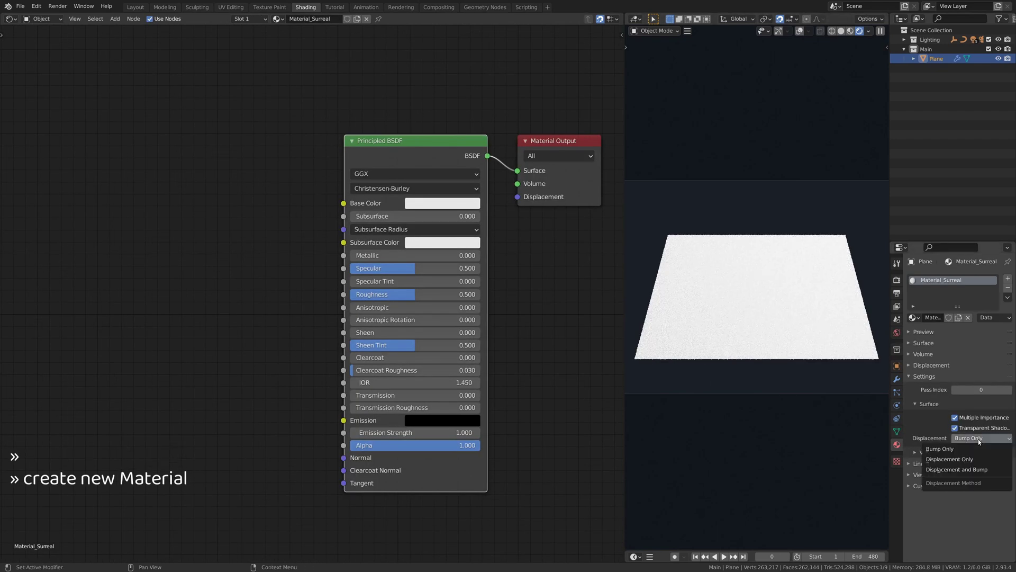
pyautogui.click(966, 460)
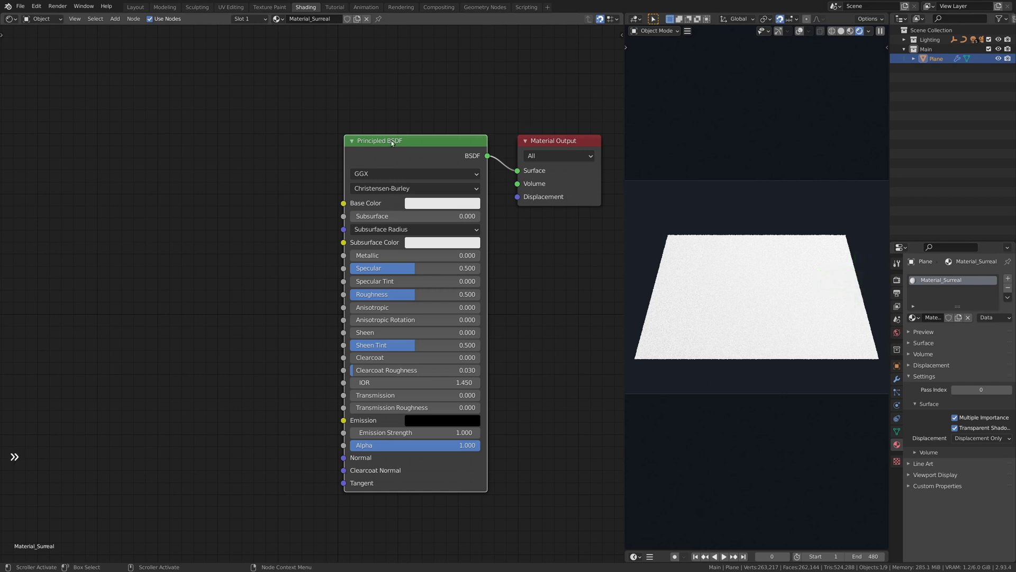
# - Replace the Principled BSDF with a blue Diffuse BSDF at roughness 1.000
pyautogui.press('Delete')
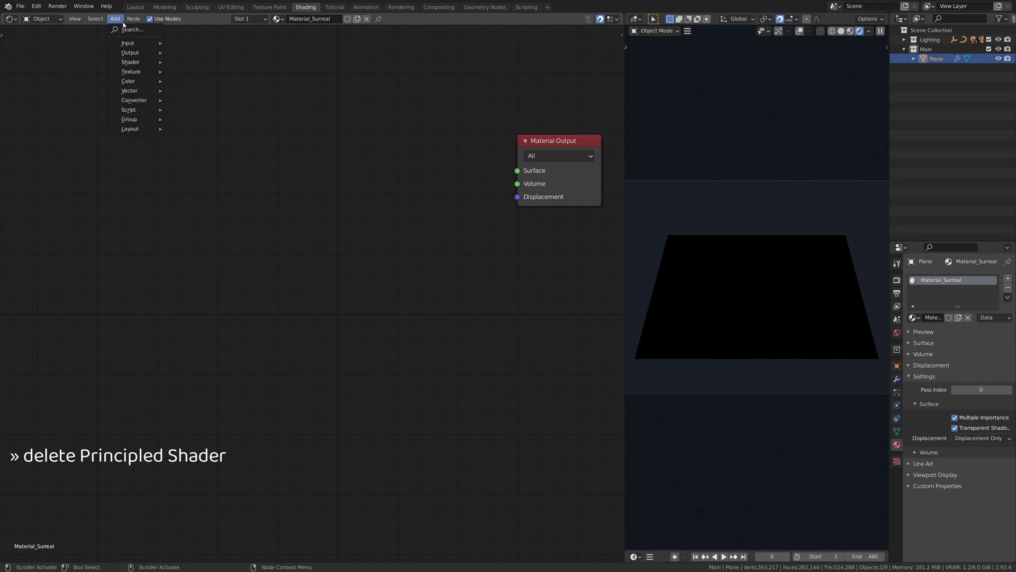
pyautogui.moveTo(130, 62)
pyautogui.click(196, 74)
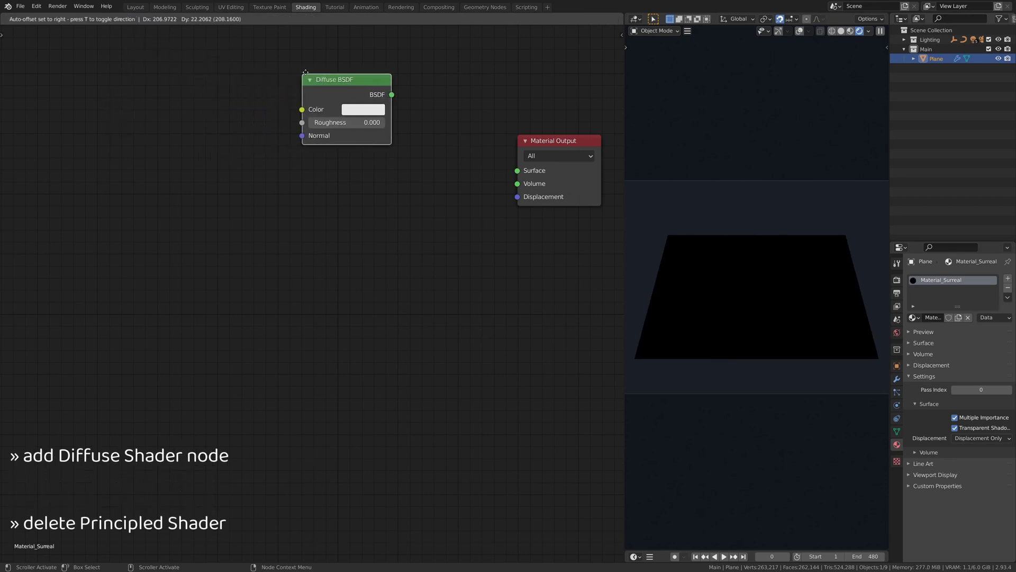
pyautogui.click(306, 74)
pyautogui.moveTo(391, 95); pyautogui.dragTo(518, 170)
pyautogui.click(360, 109)
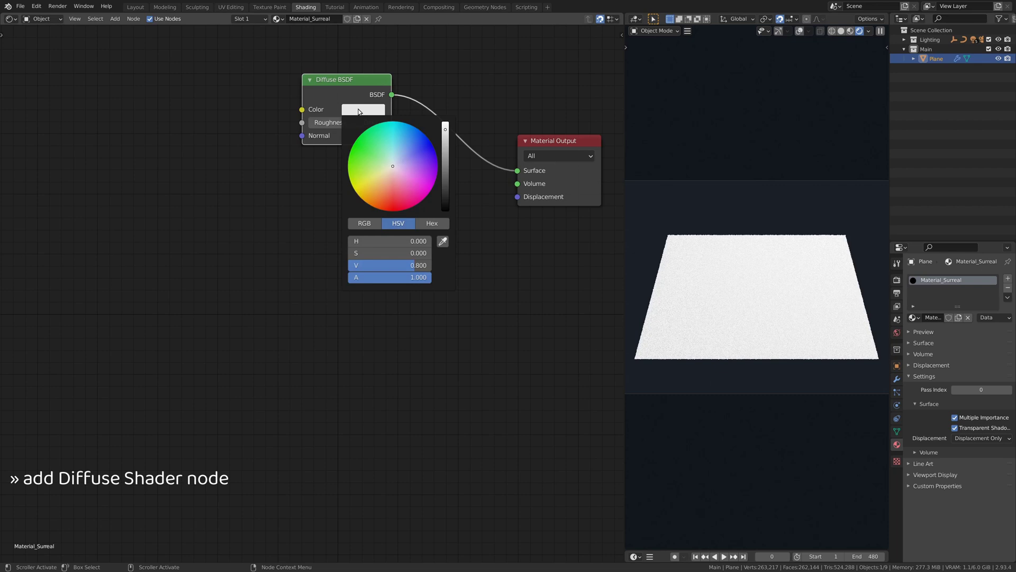
pyautogui.click(408, 127)
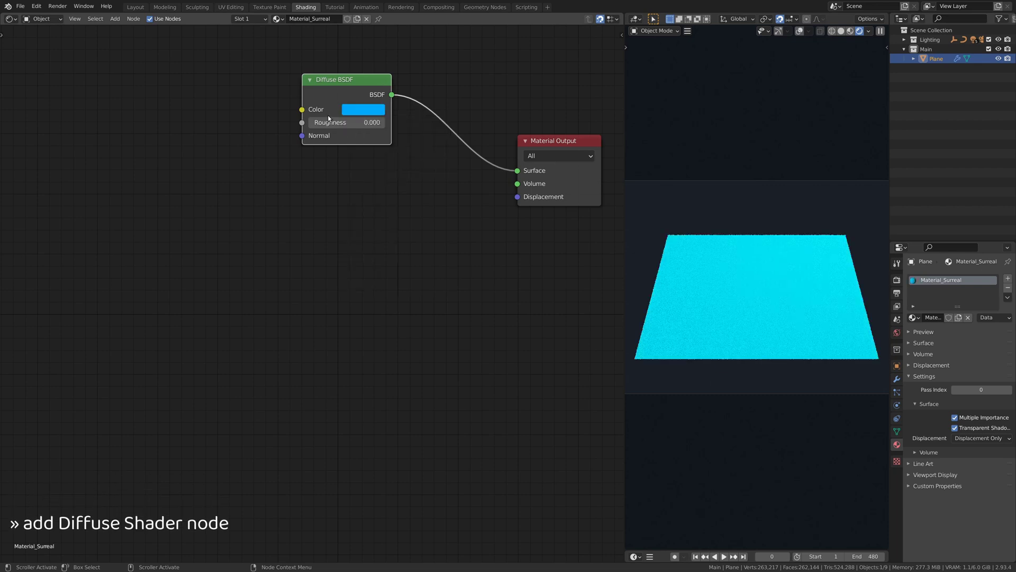
pyautogui.moveTo(328, 121); pyautogui.dragTo(390, 121)
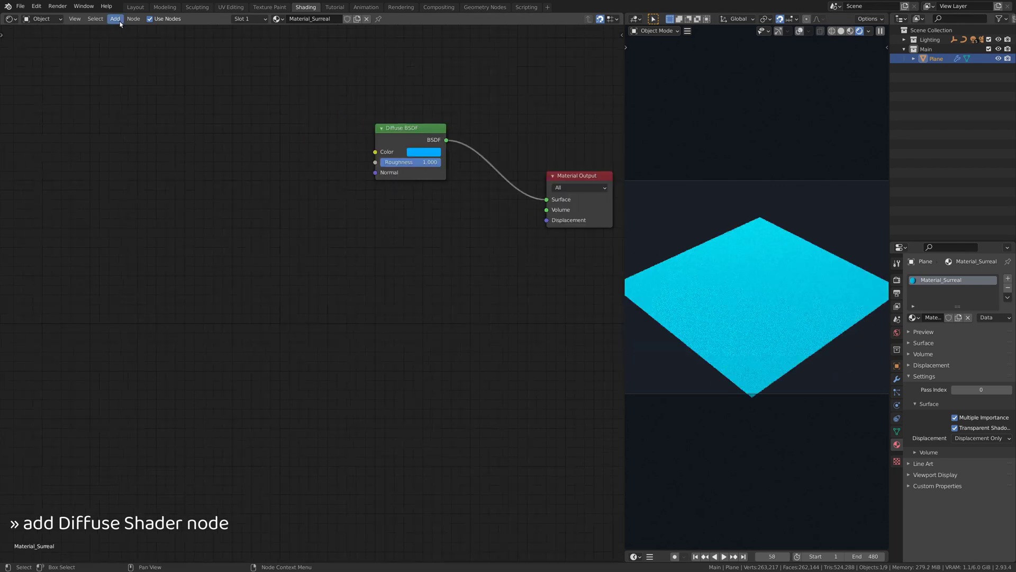
# - Add Texture Coordinate, Noise Texture, ColorRamp, Math Add and Vector Math nodes in a row
pyautogui.click(115, 19)
pyautogui.click(121, 29)
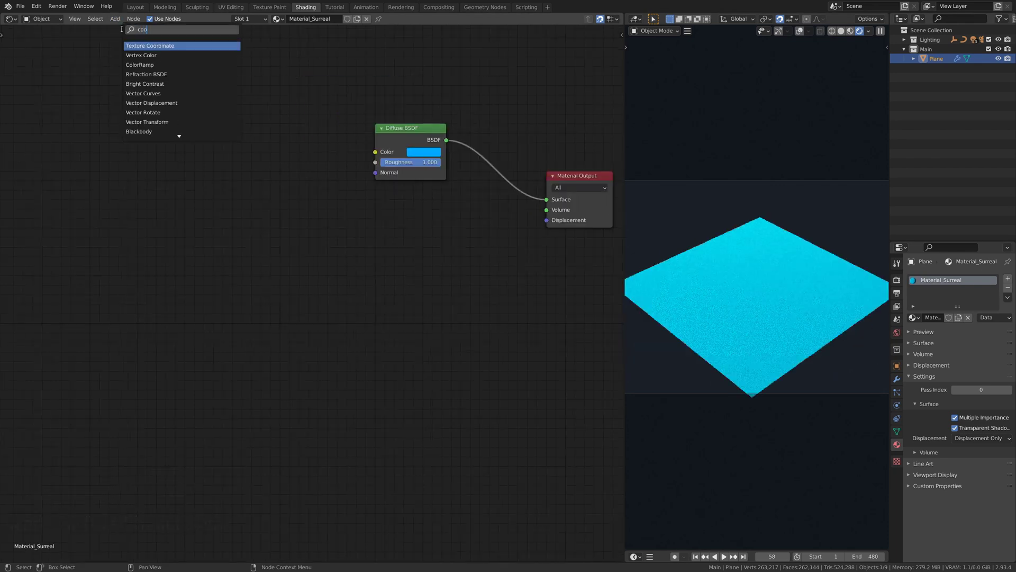
pyautogui.write('coor')
pyautogui.press('Return')
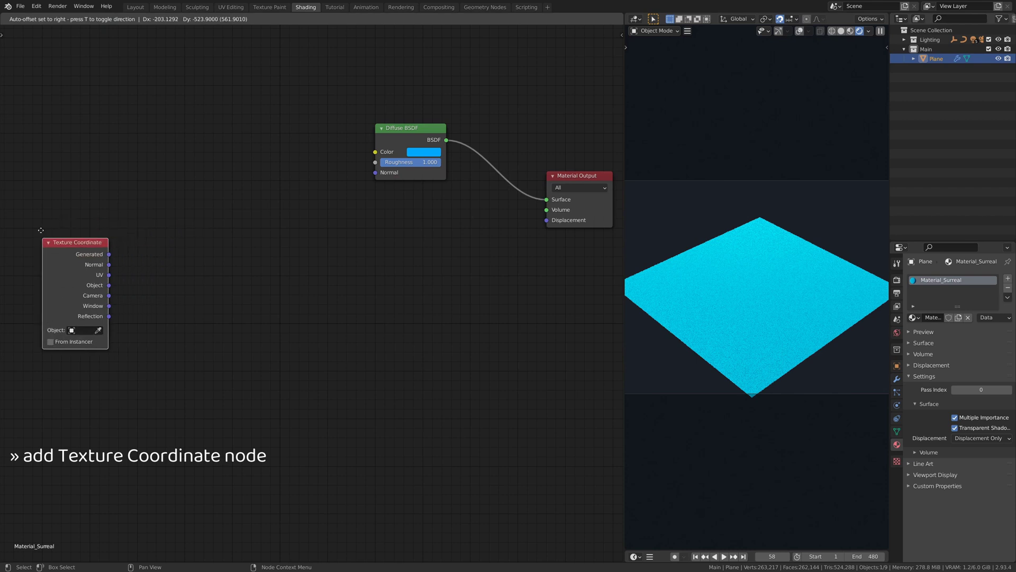
pyautogui.click(19, 231)
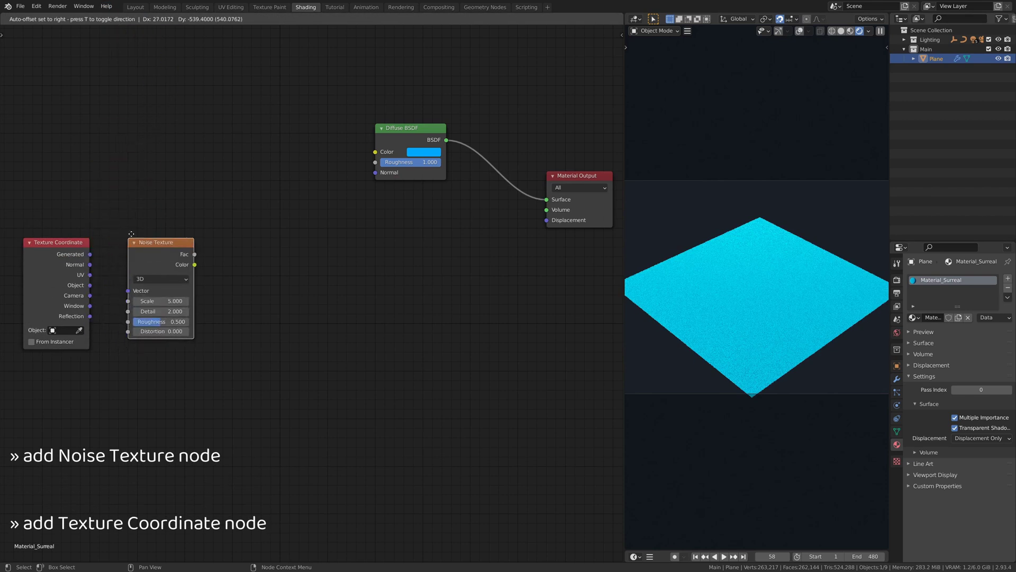
pyautogui.click(130, 234)
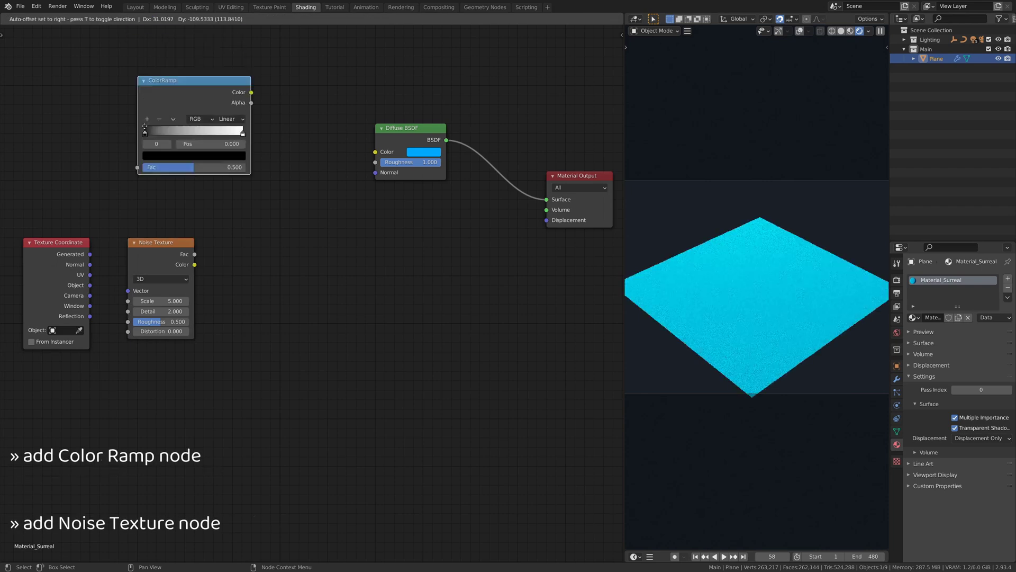
pyautogui.click(236, 235)
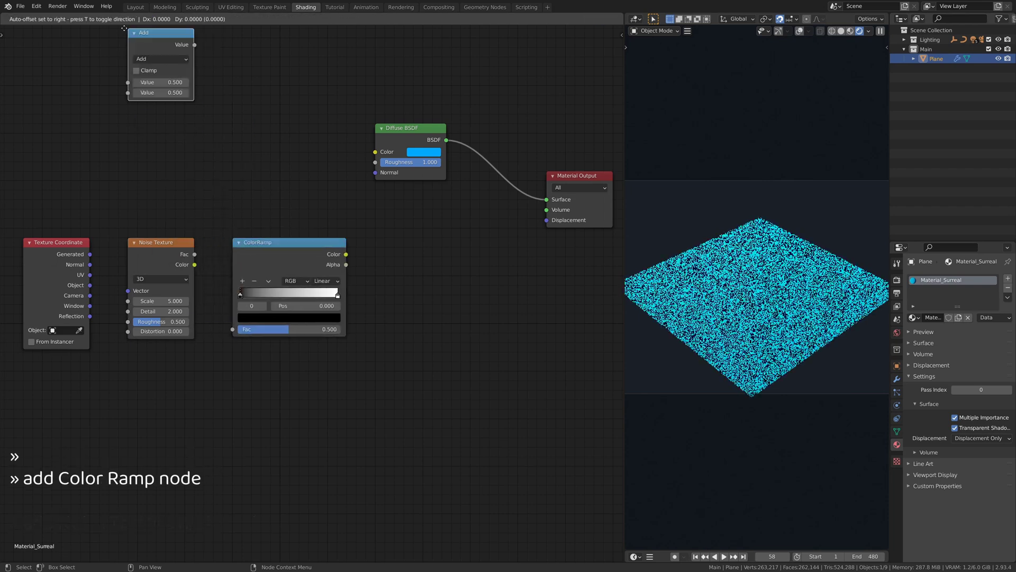
pyautogui.click(384, 235)
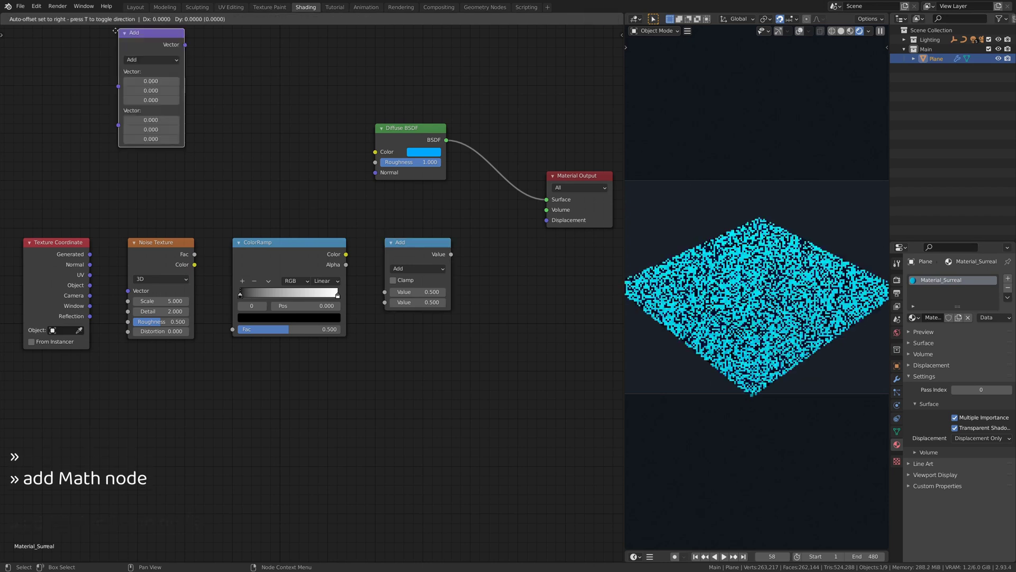
pyautogui.click(485, 230)
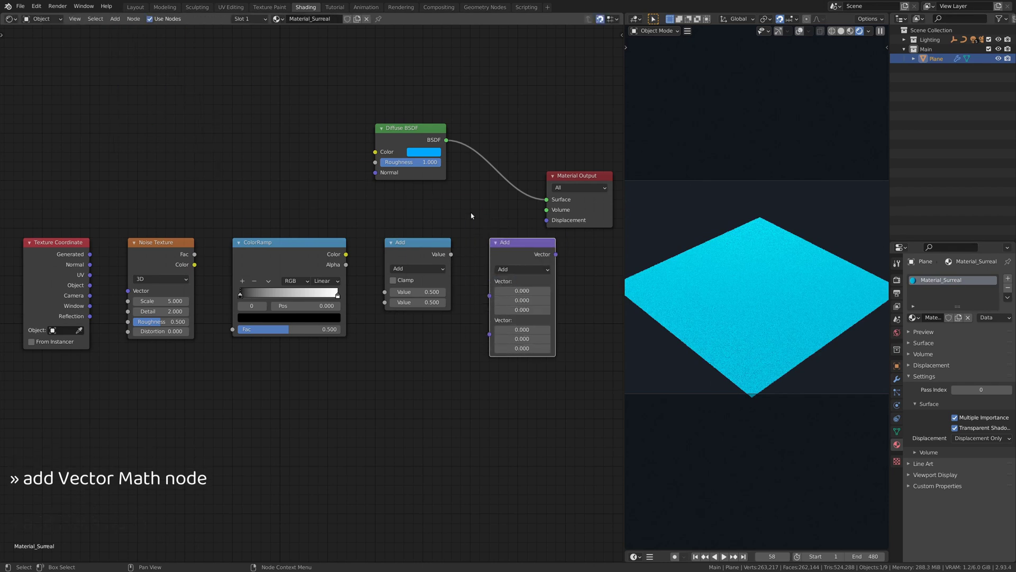
pyautogui.moveTo(464, 214); pyautogui.dragTo(442, 214, button='middle')
# - Feed Generated coordinates into the Noise Texture and set its scale, detail and roughness to 1
pyautogui.scroll(-1, 444, 213)
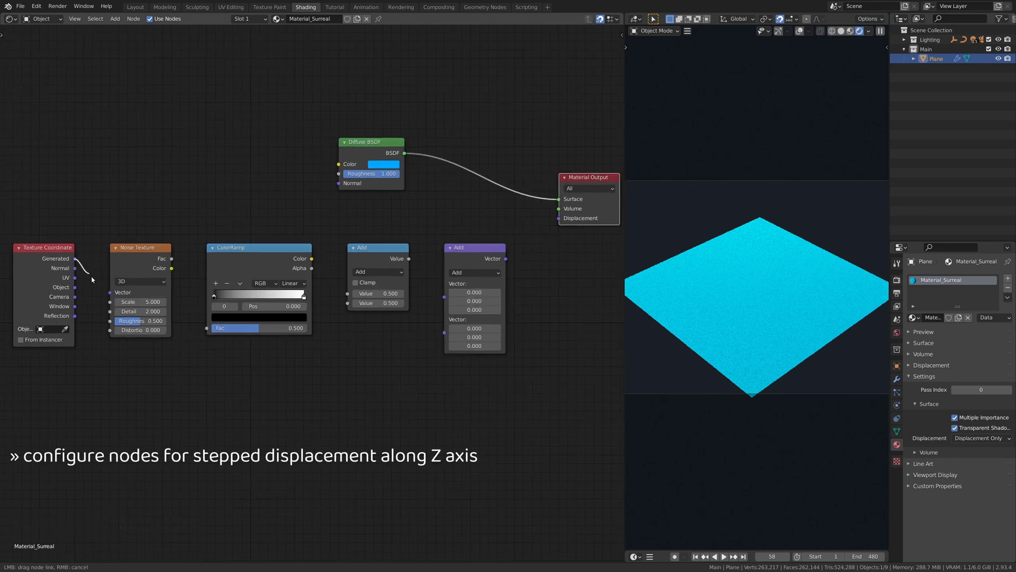
pyautogui.moveTo(75, 258); pyautogui.dragTo(109, 292)
pyautogui.click(135, 282)
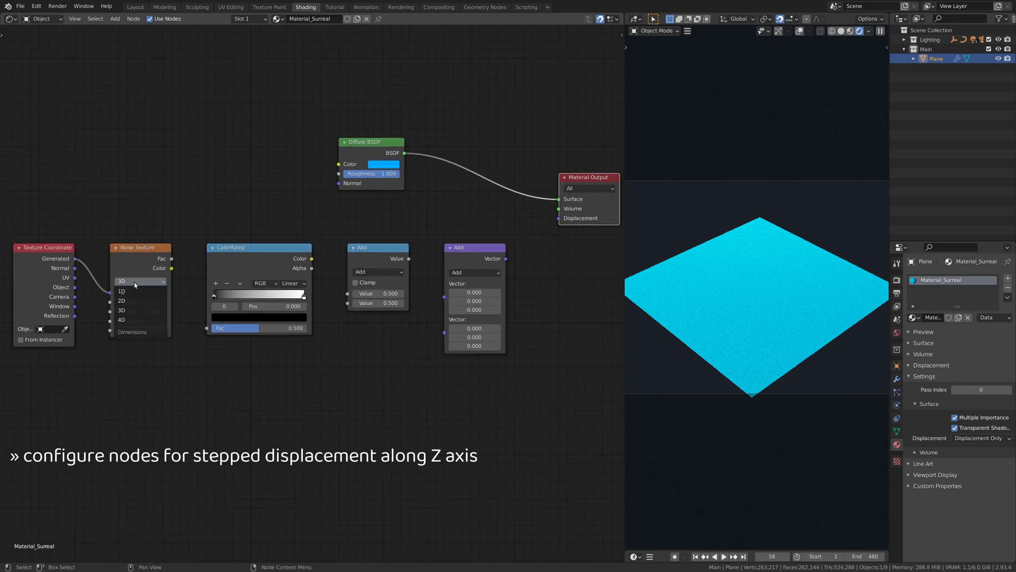
pyautogui.press('BackSpace')
pyautogui.press('BackSpace')
pyautogui.press('BackSpace')
pyautogui.write('1')
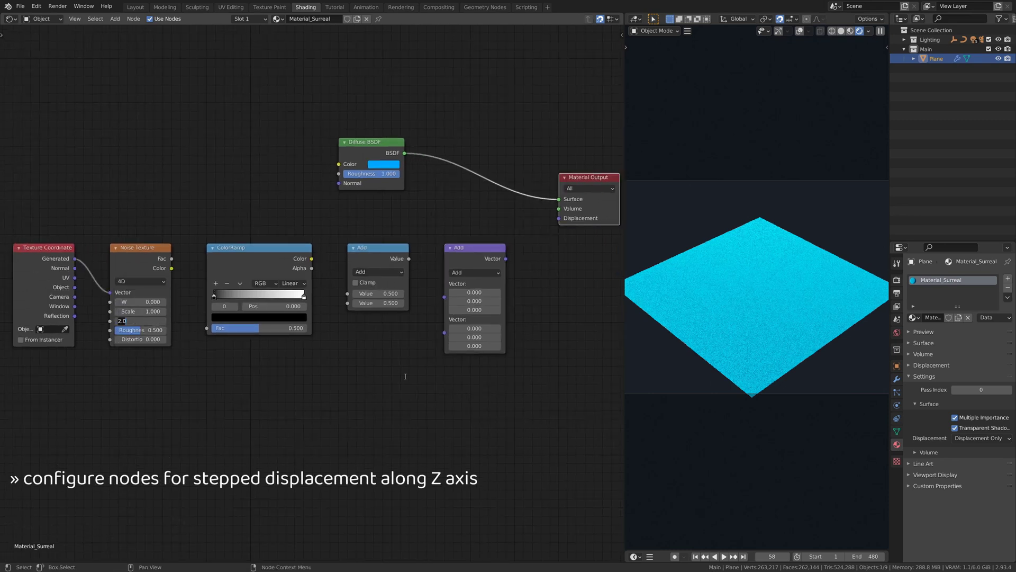
pyautogui.press('Tab')
pyautogui.write('1')
pyautogui.press('Tab')
pyautogui.write('1')
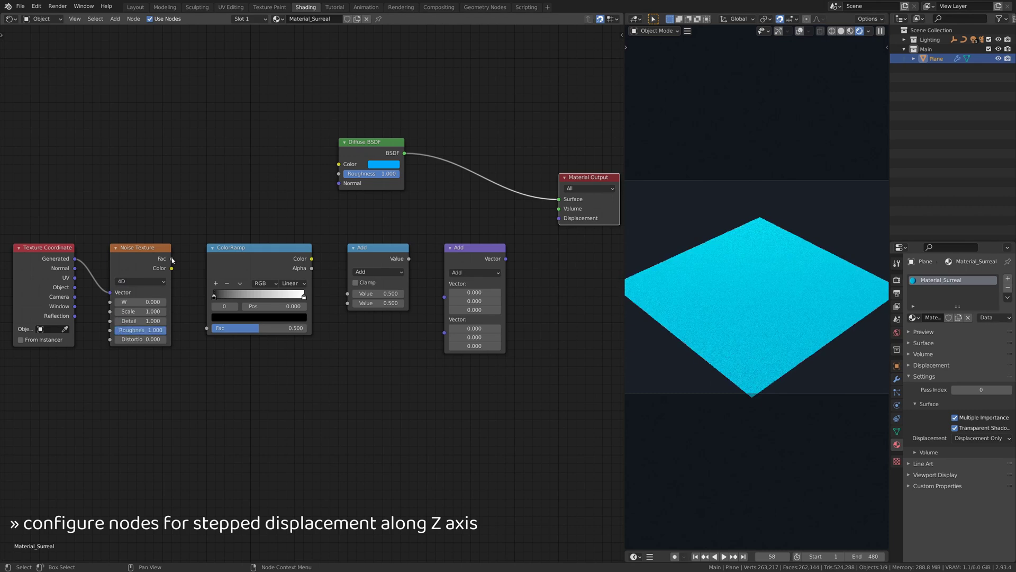
# - Feed the noise factor into the ColorRamp, white stop at 0.607 with B-Spline interpolation
pyautogui.moveTo(172, 259); pyautogui.dragTo(231, 297)
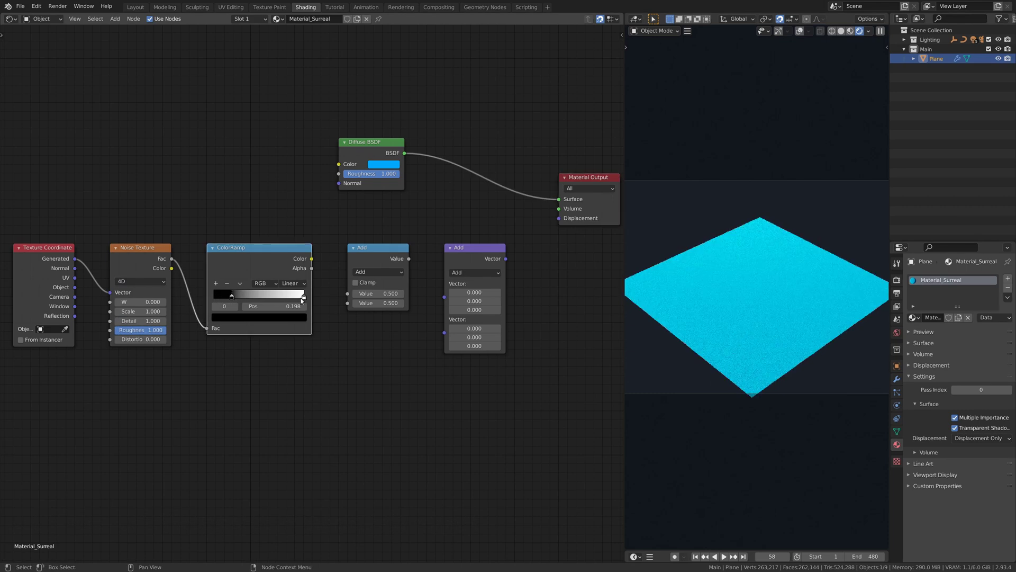
pyautogui.moveTo(304, 299); pyautogui.dragTo(269, 297)
pyautogui.click(294, 283)
pyautogui.click(299, 312)
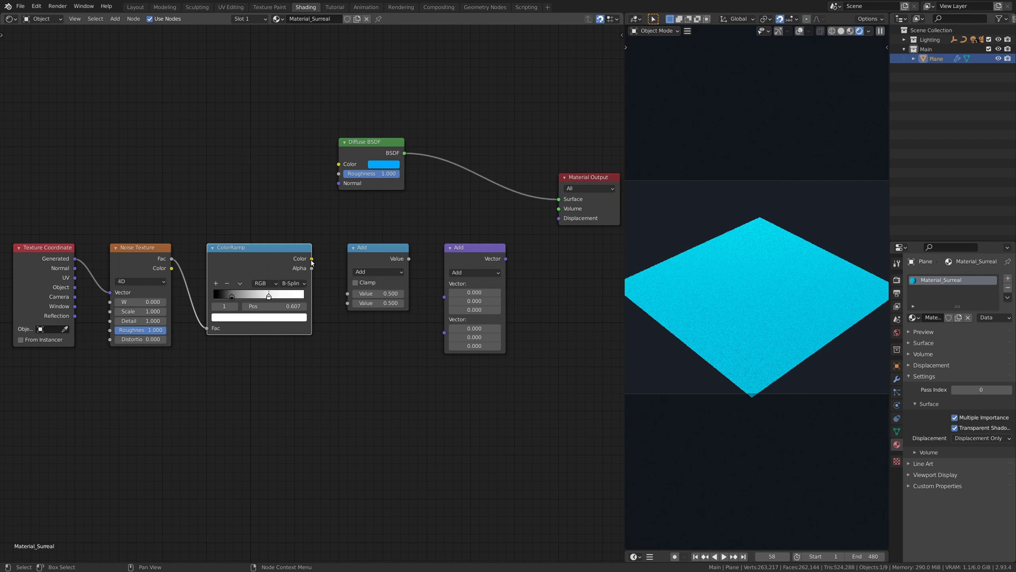
# - Set the Math node to Snap with a 0.1 increment and clamping on
pyautogui.click(367, 273)
pyautogui.click(498, 370)
pyautogui.click(377, 303)
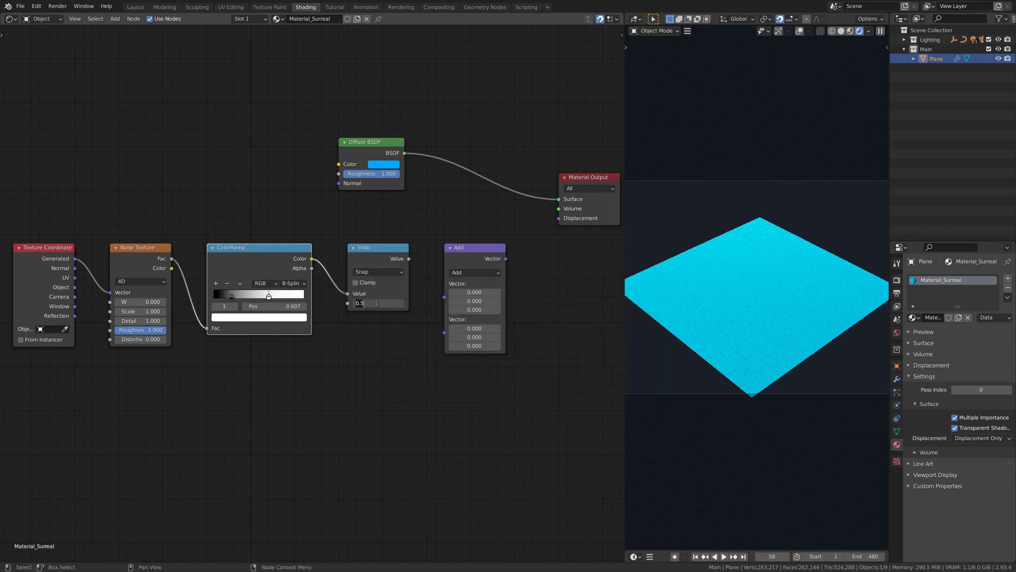
pyautogui.click(356, 282)
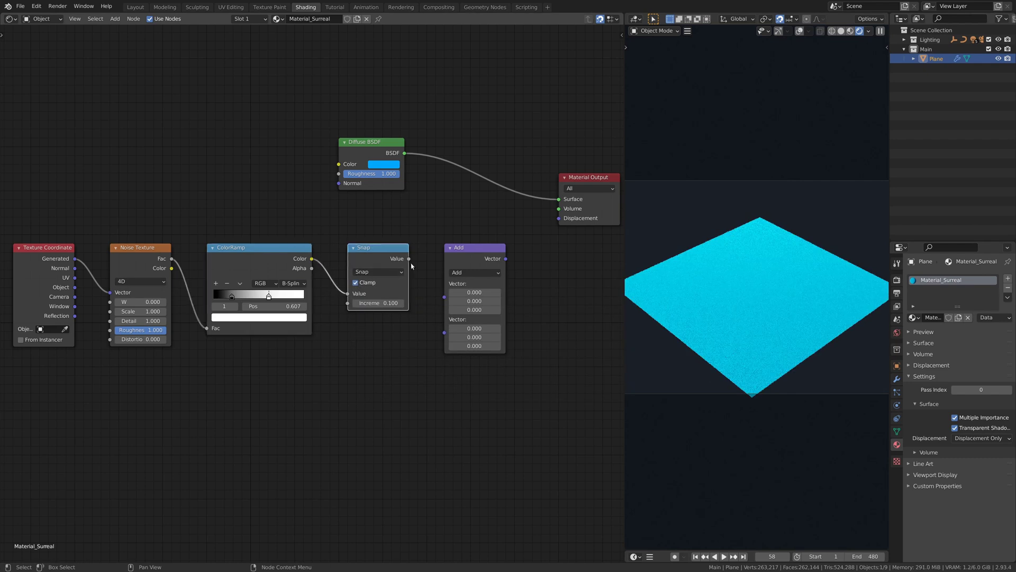
# - Route the snapped value through a Vector Math Multiply (Z 0.3) into the material Displacement
pyautogui.moveTo(409, 259); pyautogui.dragTo(444, 297)
pyautogui.click(472, 272)
pyautogui.click(470, 301)
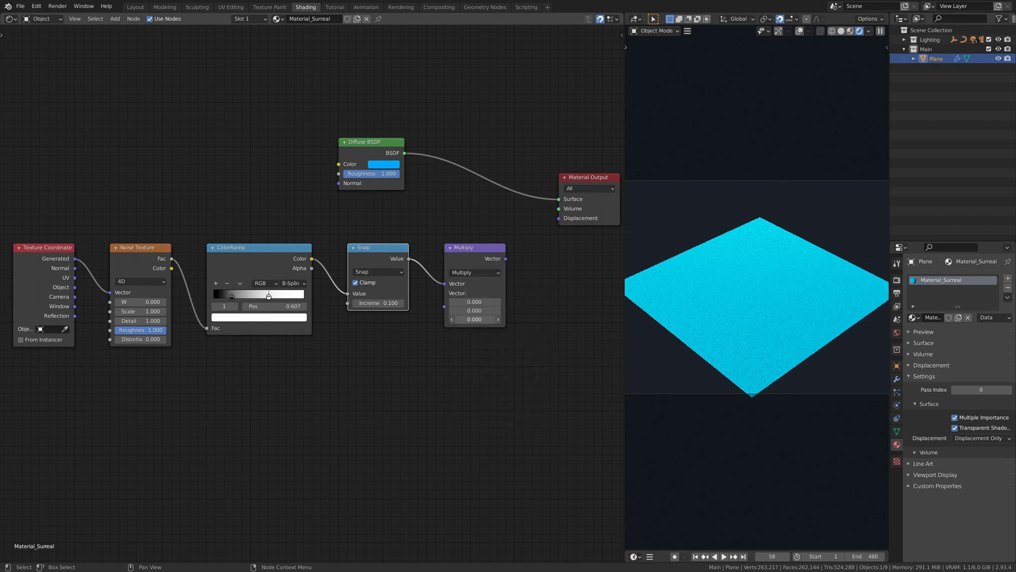
pyautogui.write('1')
pyautogui.press('Return')
pyautogui.moveTo(506, 258); pyautogui.dragTo(507, 258)
pyautogui.moveTo(543, 229); pyautogui.dragTo(559, 218)
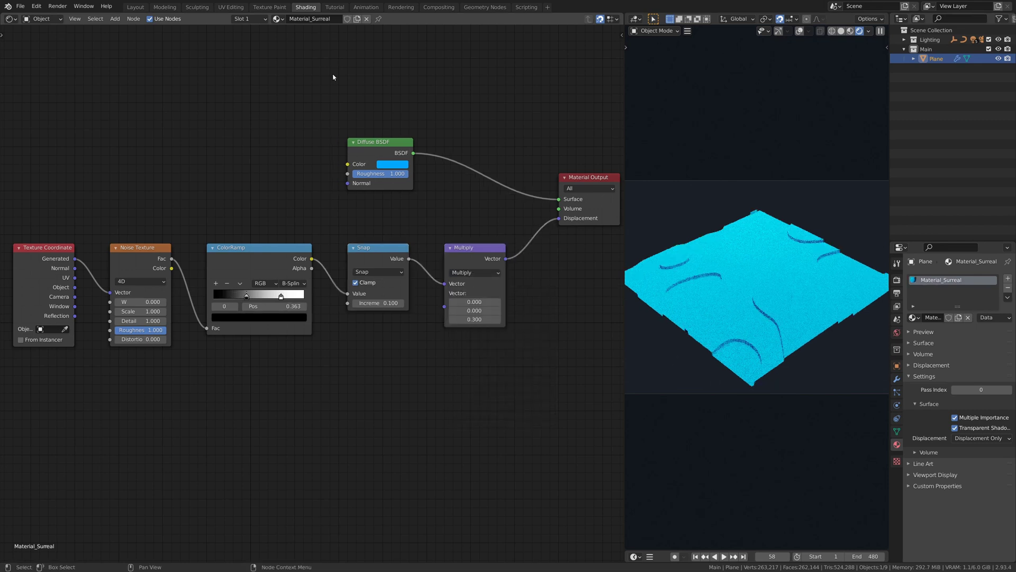
# - Rearrange the nodes, moving the later ones right and the Snap node left
pyautogui.scroll(-2, 331, 76)
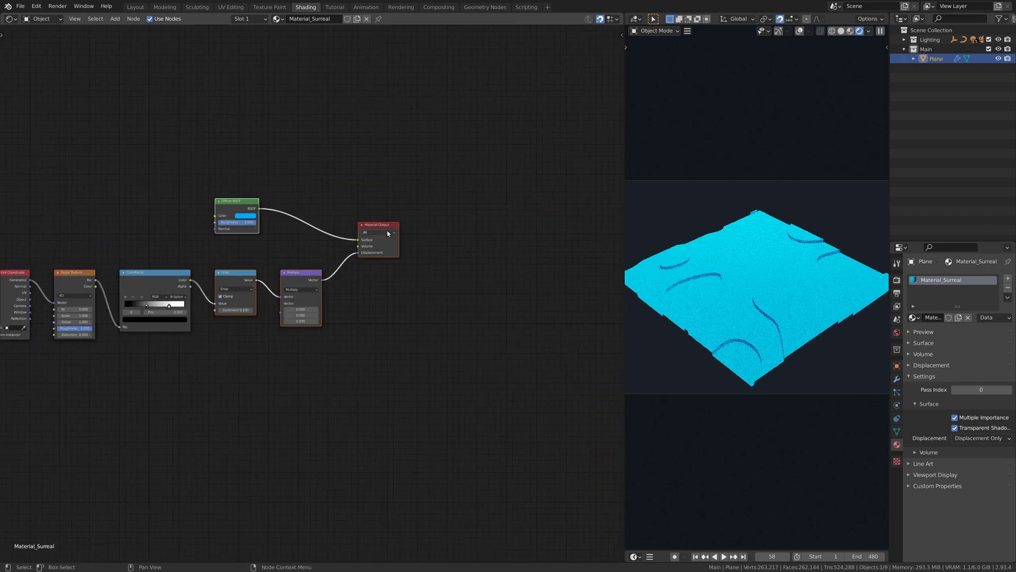
pyautogui.moveTo(385, 225); pyautogui.dragTo(525, 194)
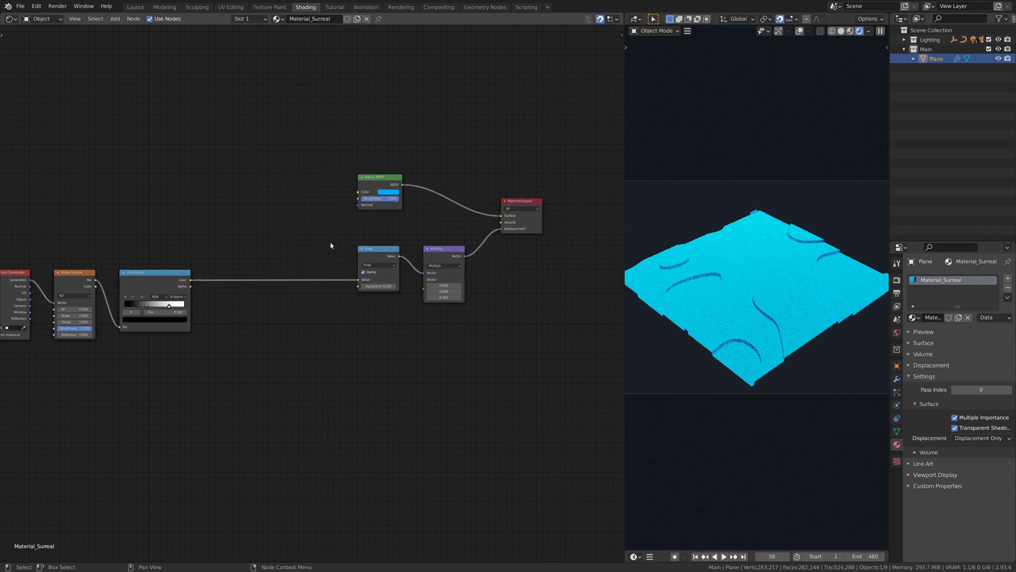
pyautogui.scroll(1, 332, 245)
pyautogui.scroll(1, 330, 245)
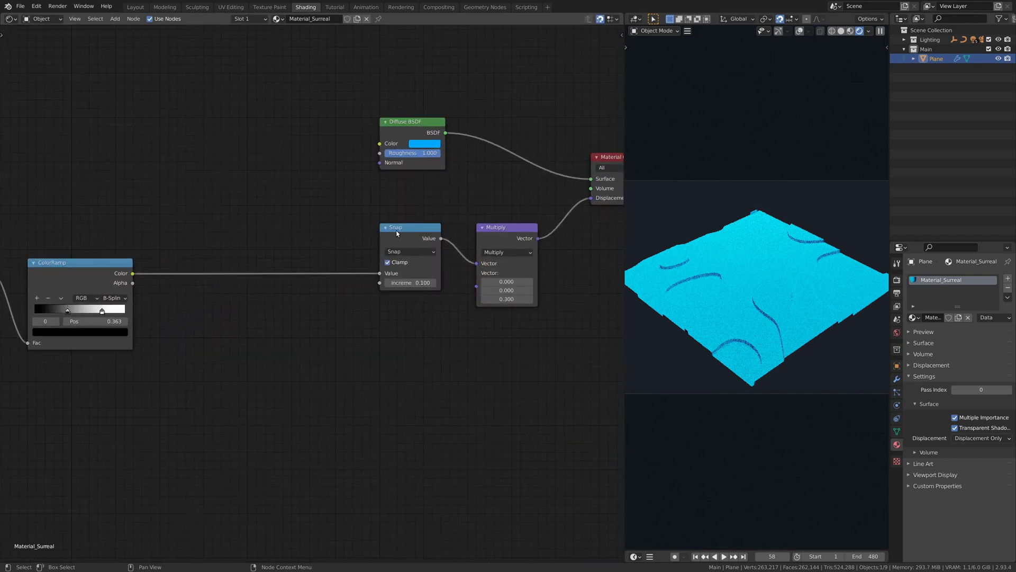
pyautogui.moveTo(397, 233); pyautogui.dragTo(195, 233)
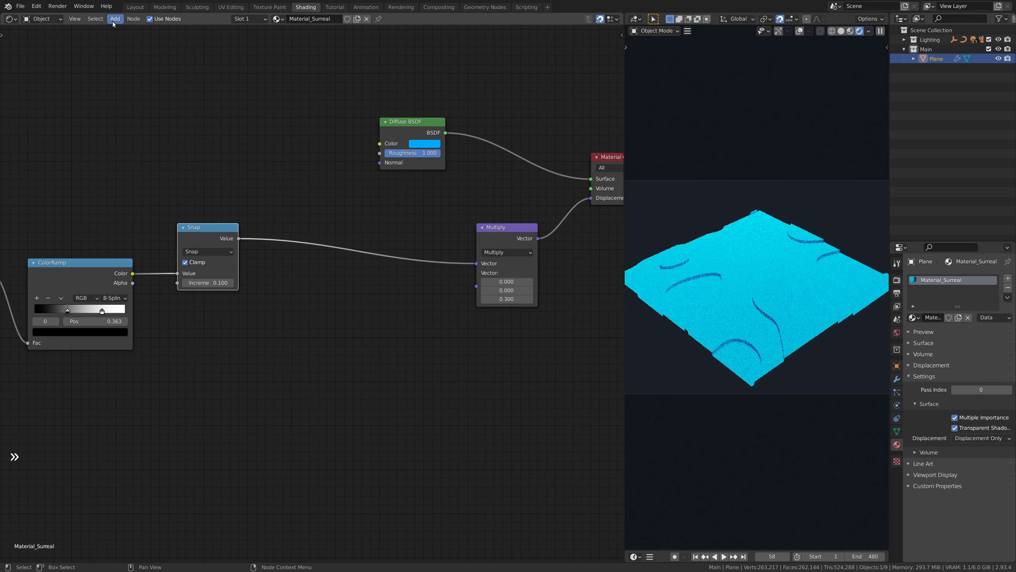
# - Add a new ColorRamp driven by the Snap value and feeding the Diffuse colour
pyautogui.click(113, 23)
pyautogui.click(116, 28)
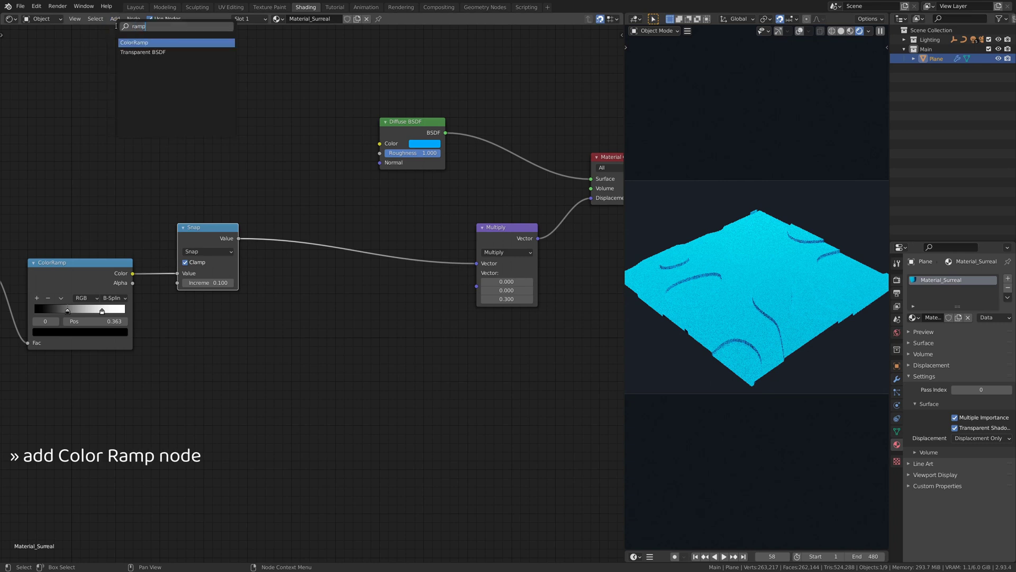
pyautogui.press('Return')
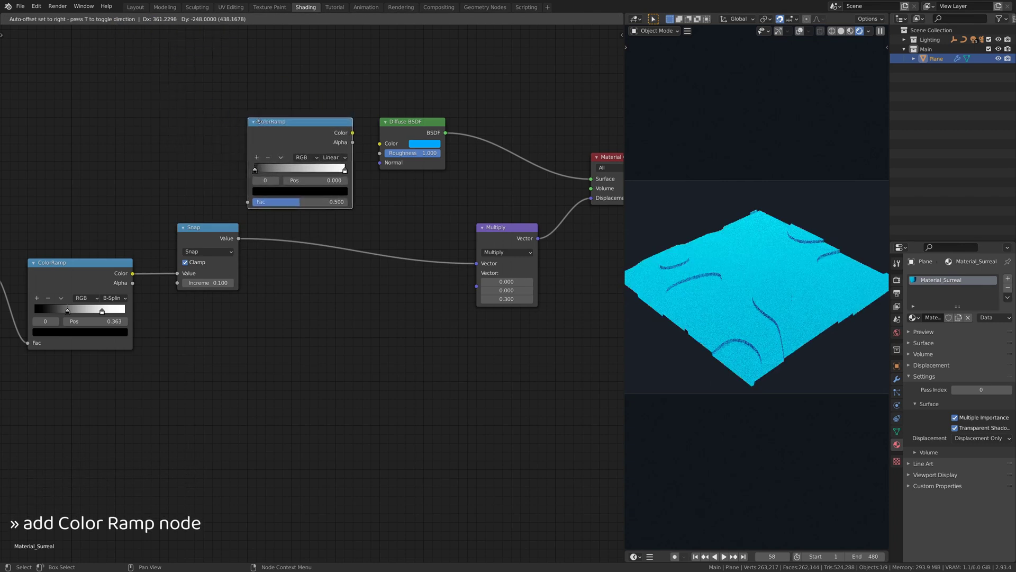
pyautogui.click(272, 121)
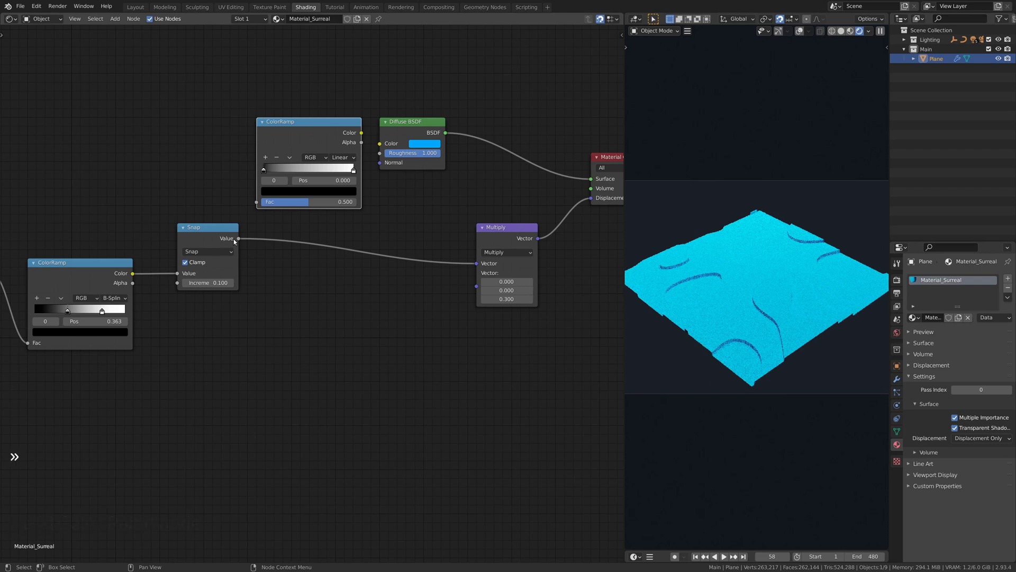
pyautogui.moveTo(234, 241); pyautogui.dragTo(249, 219)
pyautogui.moveTo(361, 133); pyautogui.dragTo(380, 144)
# - Set the new ramp's stops to black and blue with B-Spline blending
pyautogui.click(353, 170)
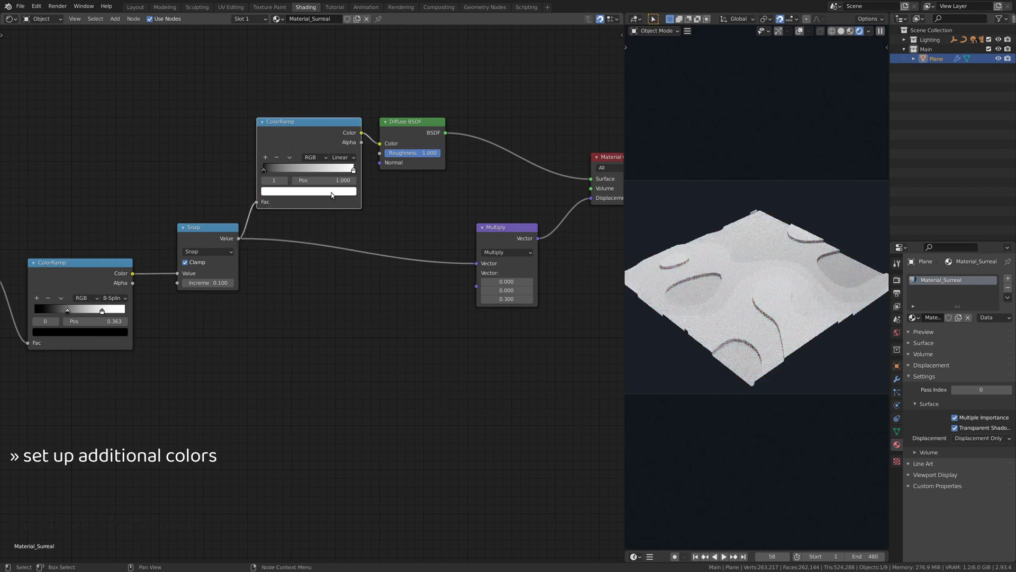
pyautogui.click(332, 191)
pyautogui.hotkey('ctrl', 'v')
pyautogui.moveTo(263, 169); pyautogui.dragTo(336, 173)
pyautogui.click(343, 157)
pyautogui.click(352, 172)
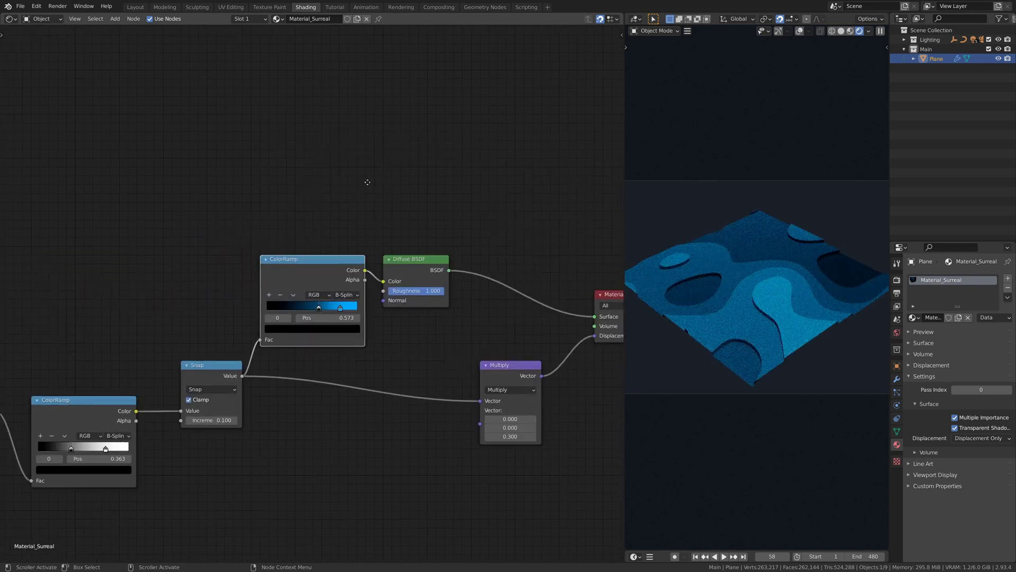
pyautogui.moveTo(368, 183); pyautogui.dragTo(315, 193, button='middle')
# - Add a Geometry input node
pyautogui.scroll(1, 296, 180)
pyautogui.click(127, 29)
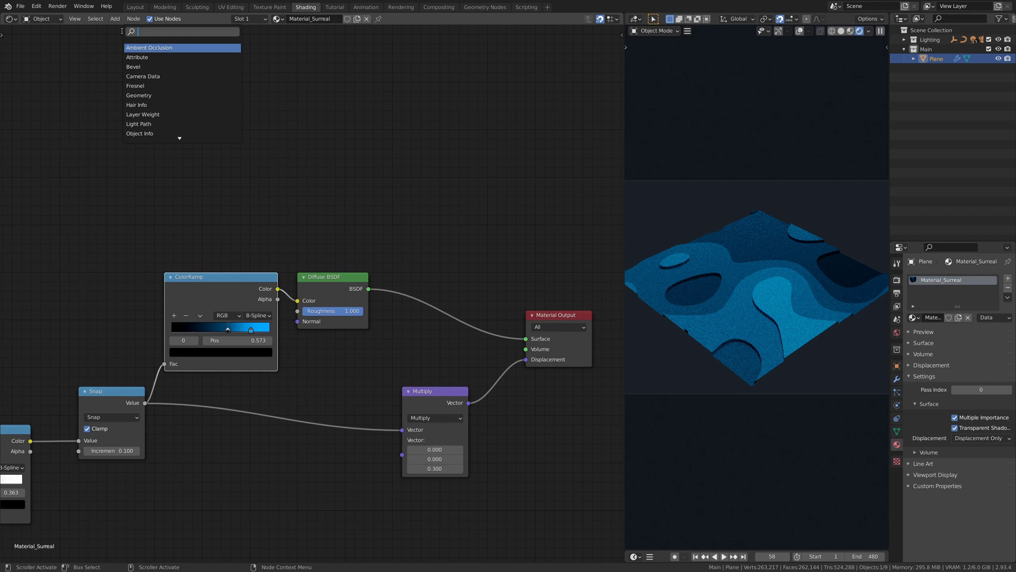
pyautogui.click(139, 95)
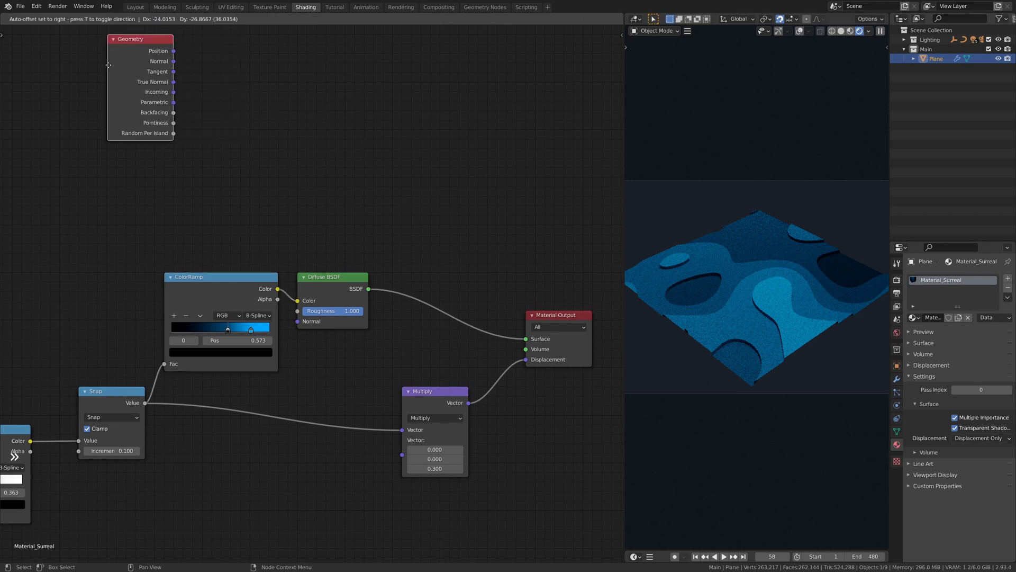
# - Place Geometry, Vector Math, Map Range, Emission and Mix Shader nodes
pyautogui.click(53, 122)
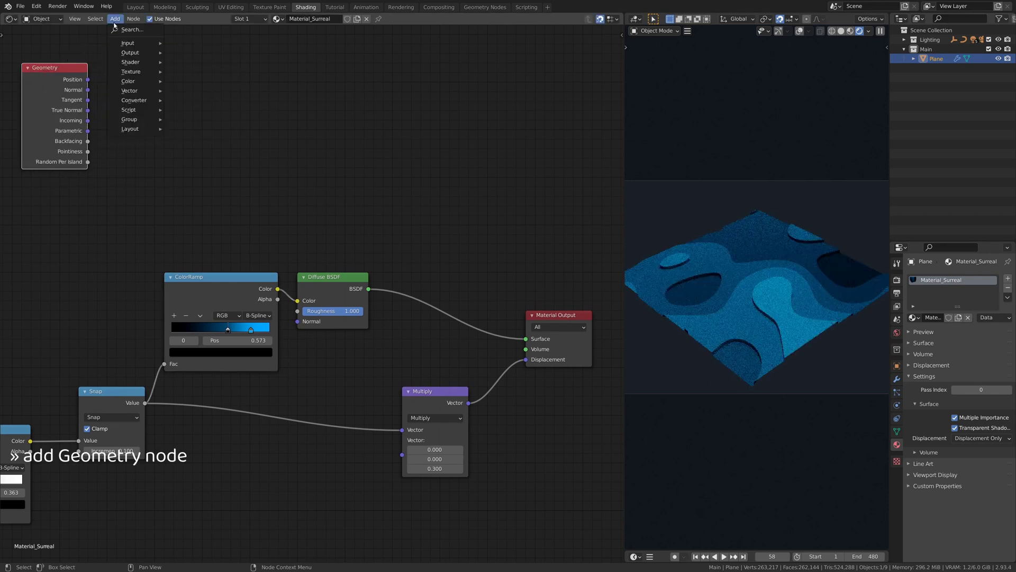
pyautogui.click(126, 30)
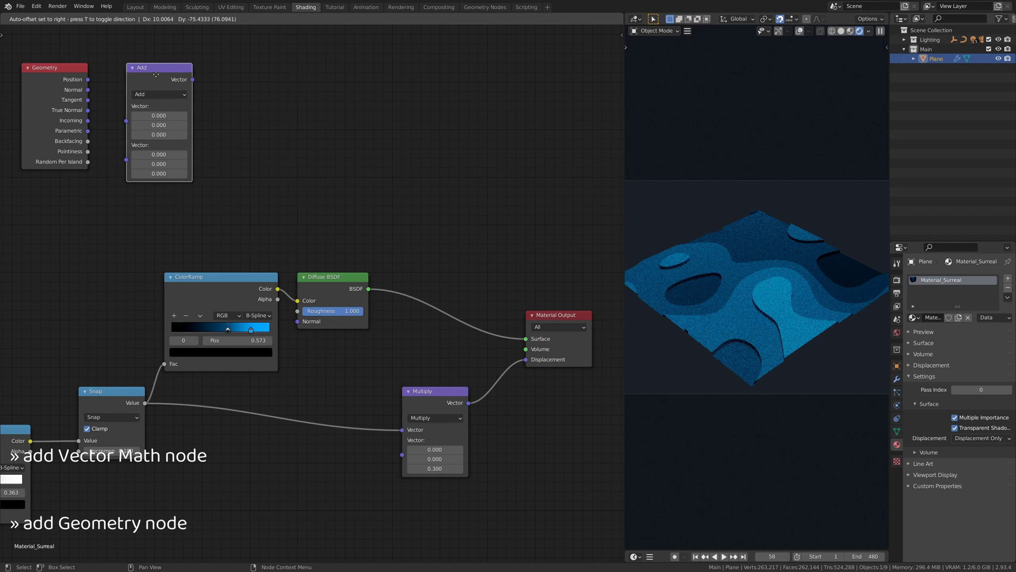
pyautogui.click(156, 75)
pyautogui.click(115, 20)
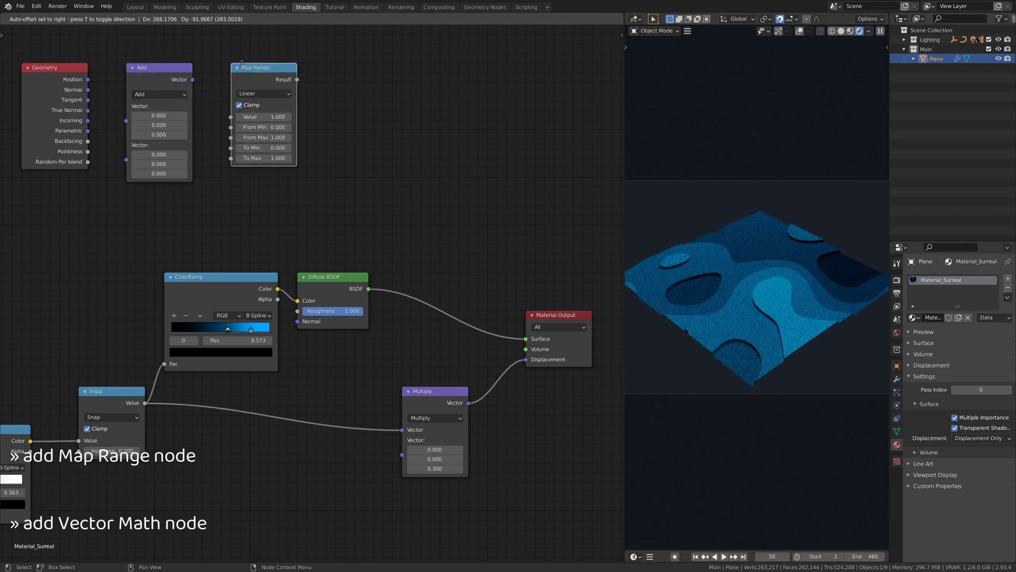
pyautogui.click(242, 64)
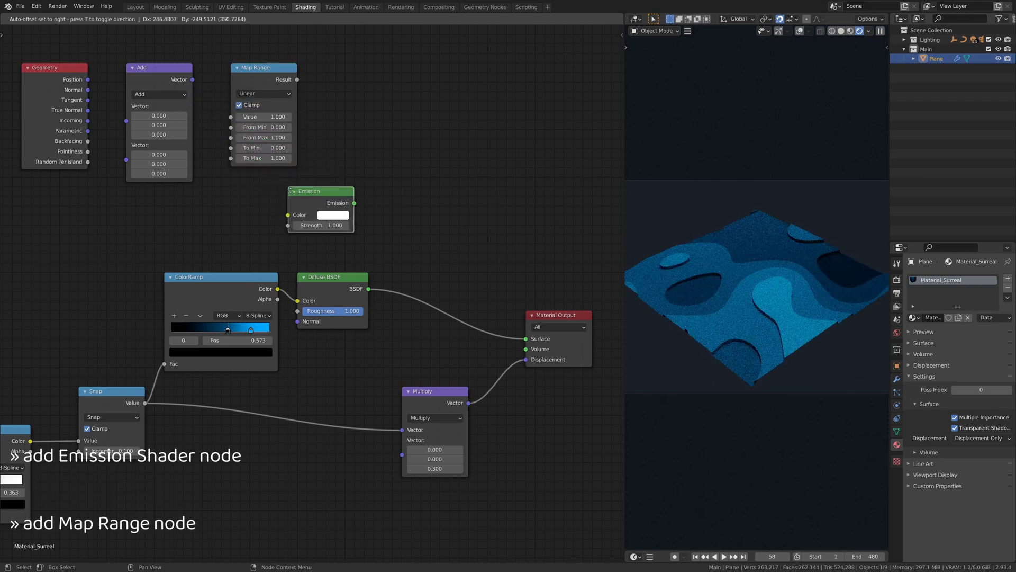
pyautogui.click(296, 193)
pyautogui.hotkey('shift', 'a')
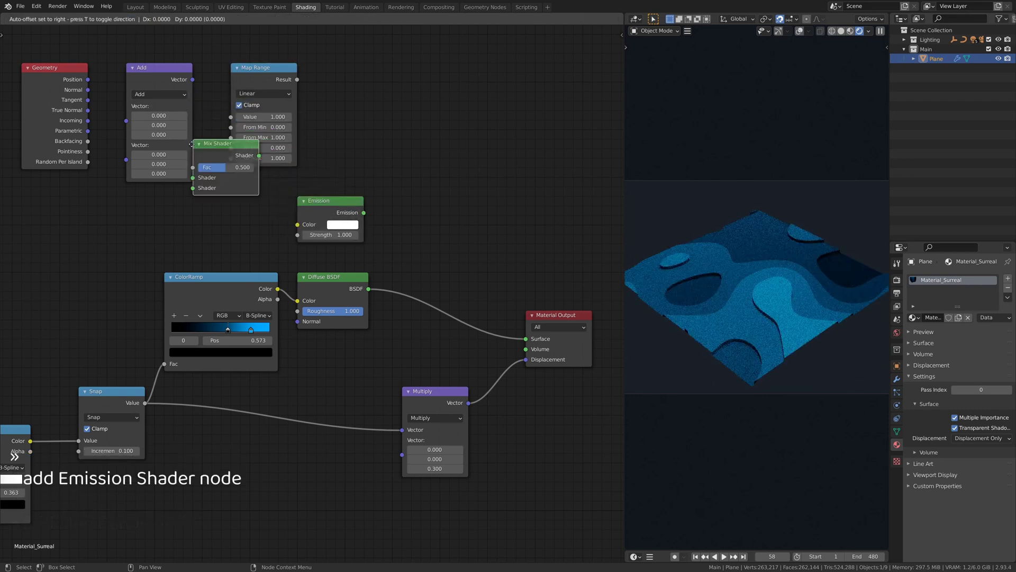
pyautogui.write('mix shader')
pyautogui.press('Return')
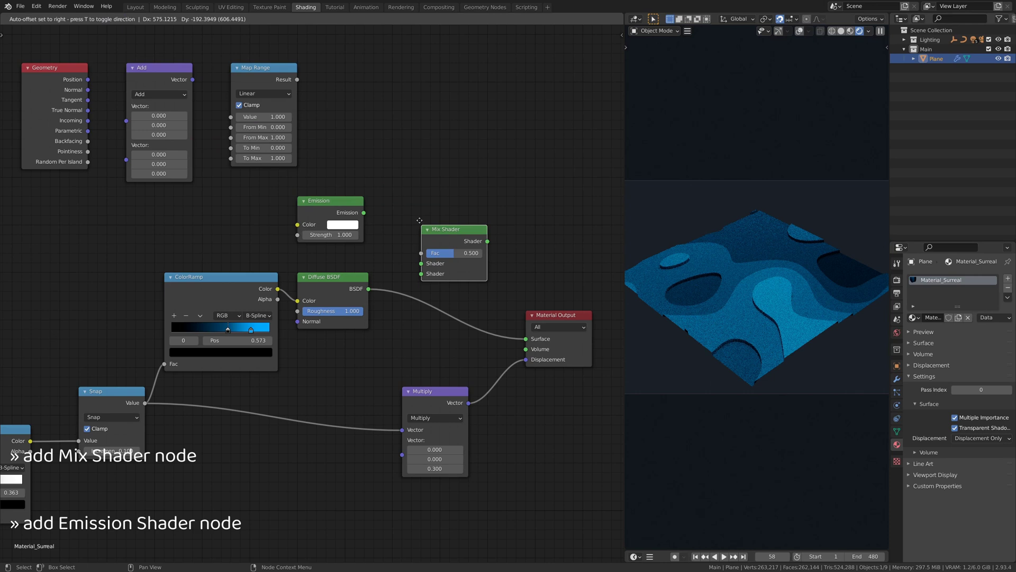
pyautogui.click(420, 220)
# - Dot True Normal with (0, 0, 1), remap from 0.3 in Map Range, and drive the mix factor
pyautogui.moveTo(88, 110); pyautogui.dragTo(126, 106)
pyautogui.click(161, 95)
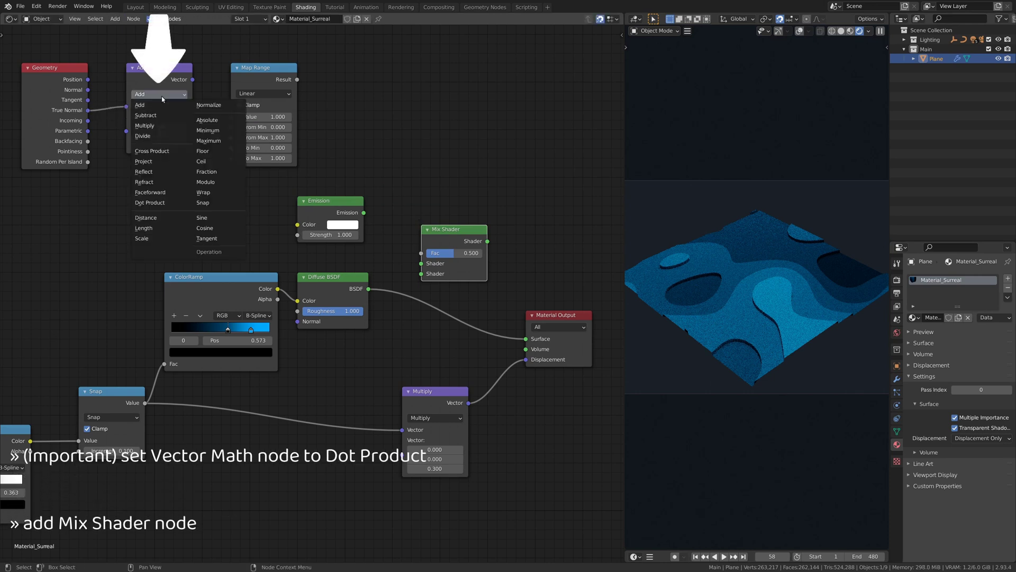
pyautogui.click(149, 202)
pyautogui.click(166, 144)
pyautogui.write('1')
pyautogui.press('Return')
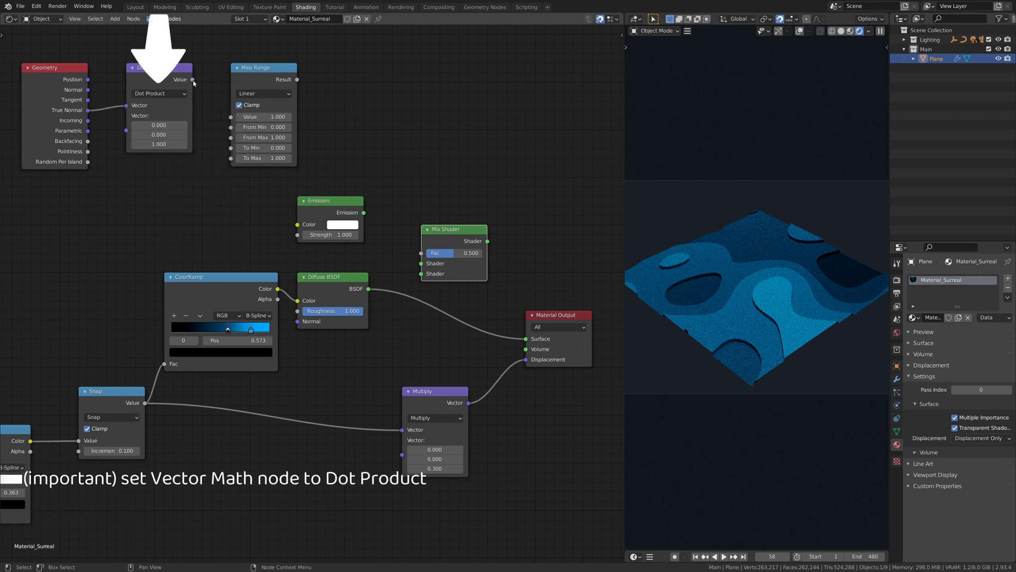
pyautogui.moveTo(193, 79); pyautogui.dragTo(231, 117)
pyautogui.doubleClick(265, 128)
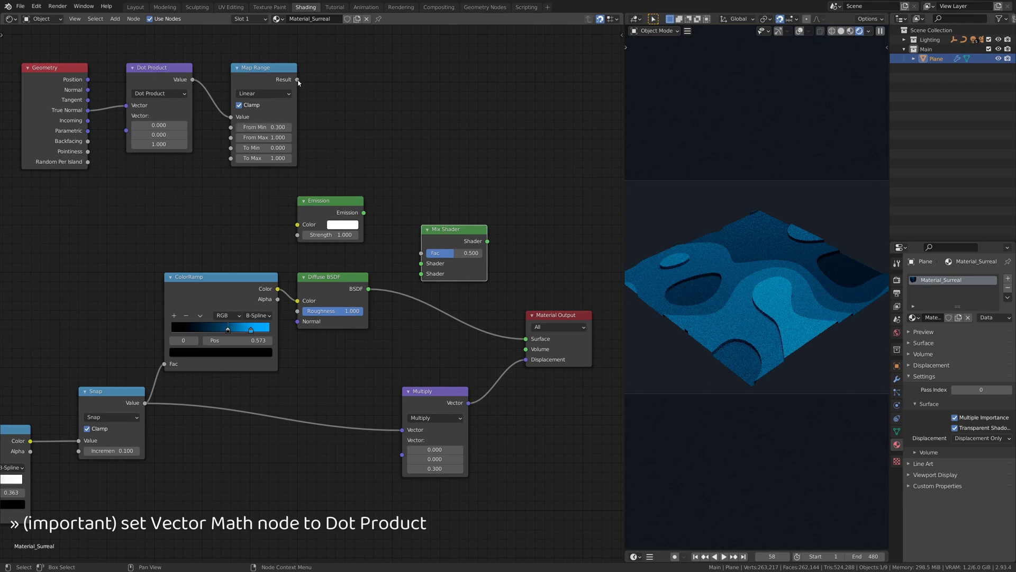
pyautogui.moveTo(297, 79); pyautogui.dragTo(422, 263)
# - Make the Emission colour black and send the Mix Shader to the material Surface
pyautogui.click(343, 225)
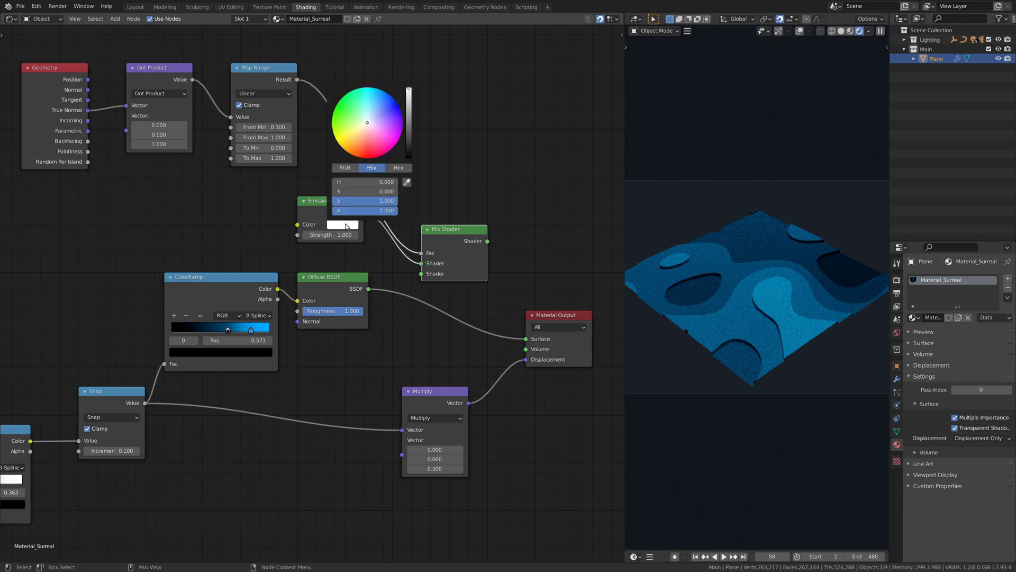
pyautogui.moveTo(408, 137); pyautogui.dragTo(407, 164)
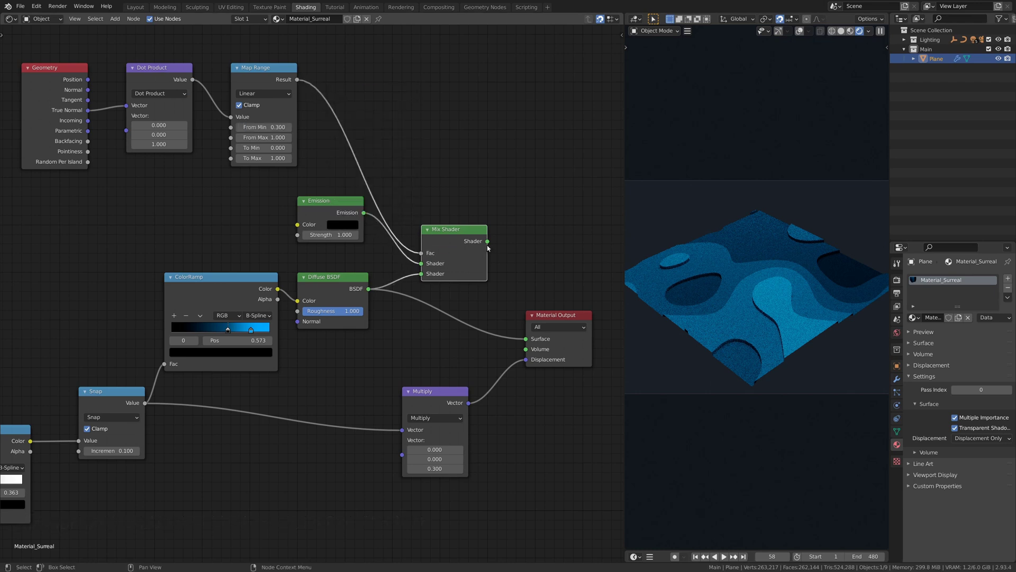
pyautogui.moveTo(534, 332); pyautogui.dragTo(526, 339)
# - Reposition the lower ramp's stops and move the upper ramp's second stop to 0.832
pyautogui.scroll(-3, 266, 363)
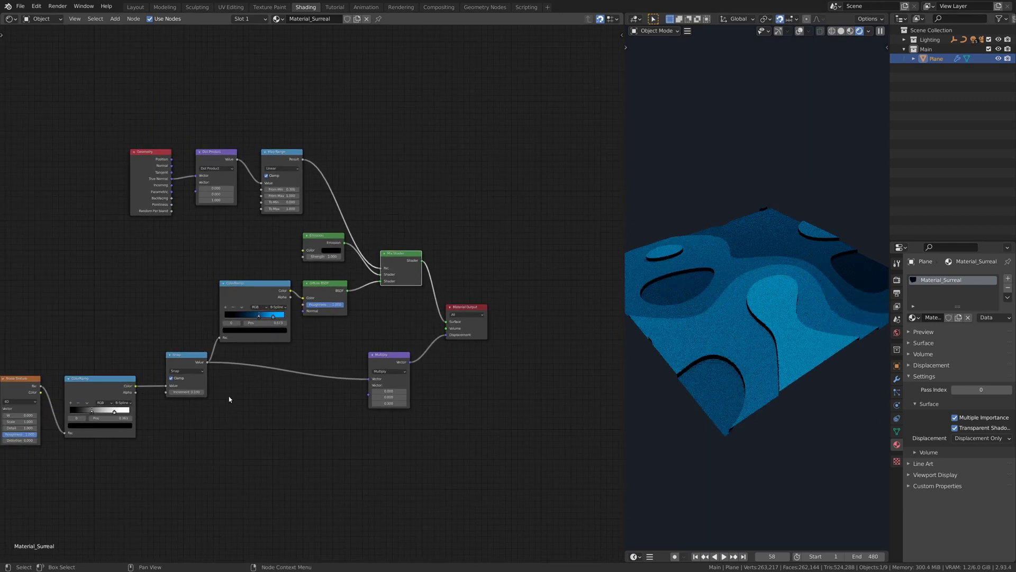
pyautogui.moveTo(232, 399); pyautogui.dragTo(546, 306, button='middle')
pyautogui.scroll(1, 468, 317)
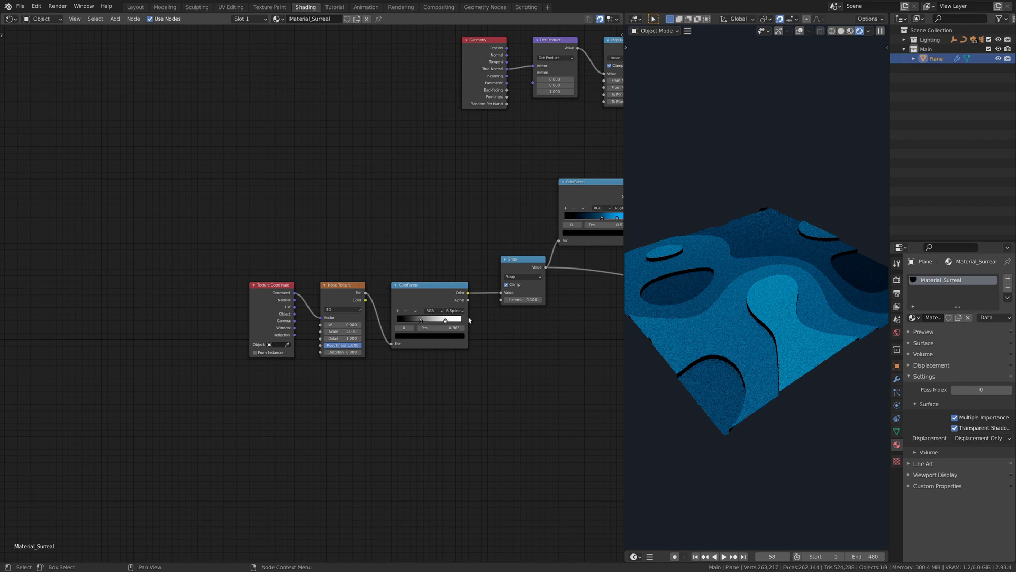
pyautogui.scroll(2, 469, 319)
pyautogui.moveTo(458, 245); pyautogui.dragTo(355, 243, button='middle')
pyautogui.click(443, 233)
pyautogui.scroll(2, 444, 232)
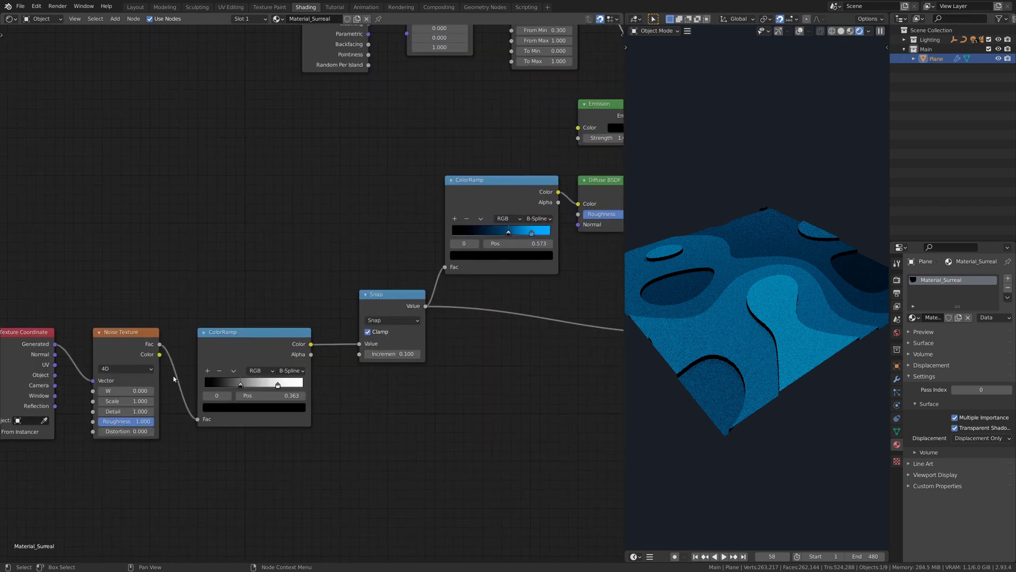
pyautogui.moveTo(240, 386); pyautogui.dragTo(263, 385)
pyautogui.moveTo(531, 233); pyautogui.dragTo(543, 234)
# - Add an orange-red top stop to the terrace ramp and settle the noise ramp's white stop at 0.531
pyautogui.click(455, 218)
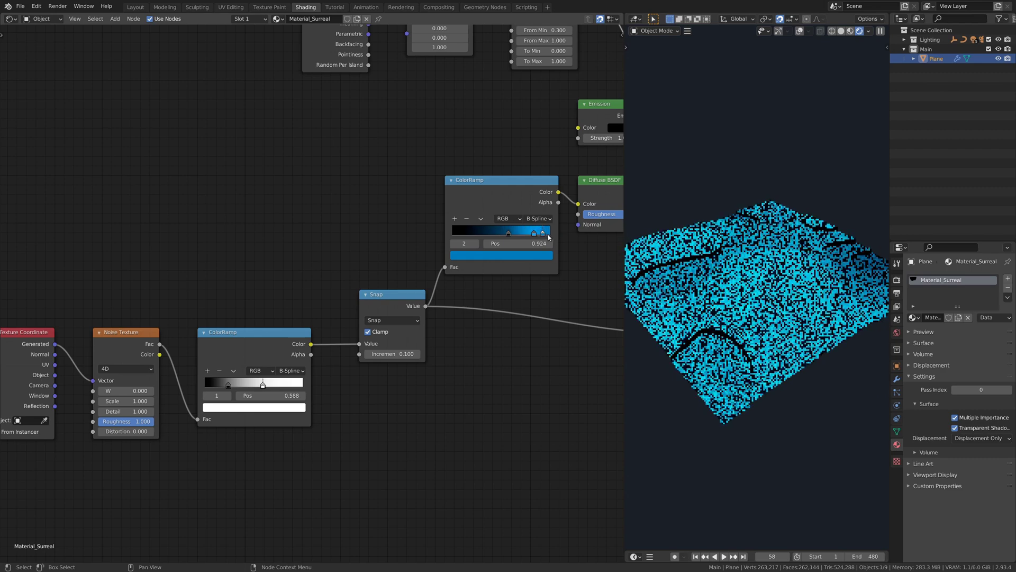
pyautogui.hotkey('ctrl', 'v')
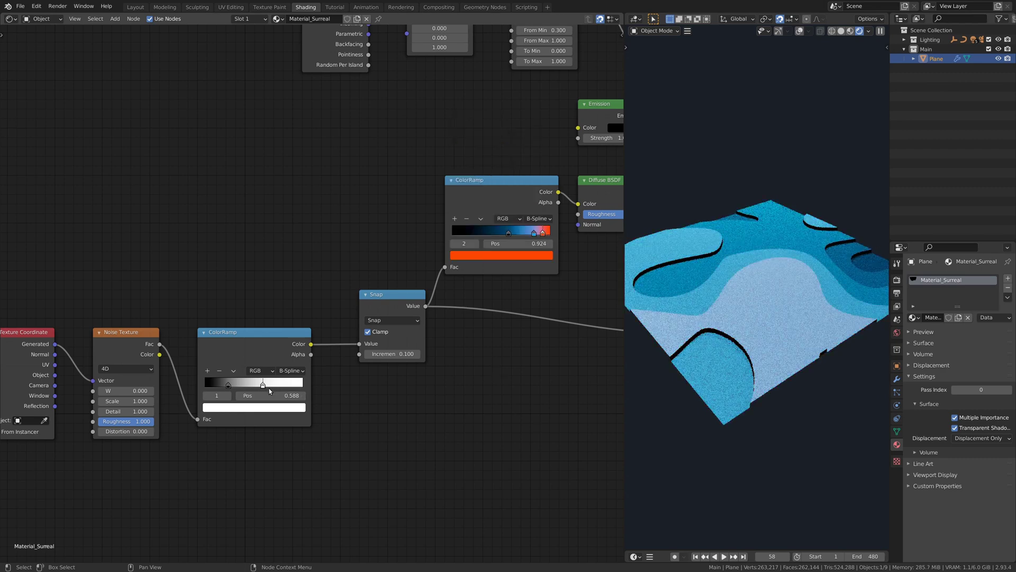
pyautogui.moveTo(260, 387); pyautogui.dragTo(259, 387)
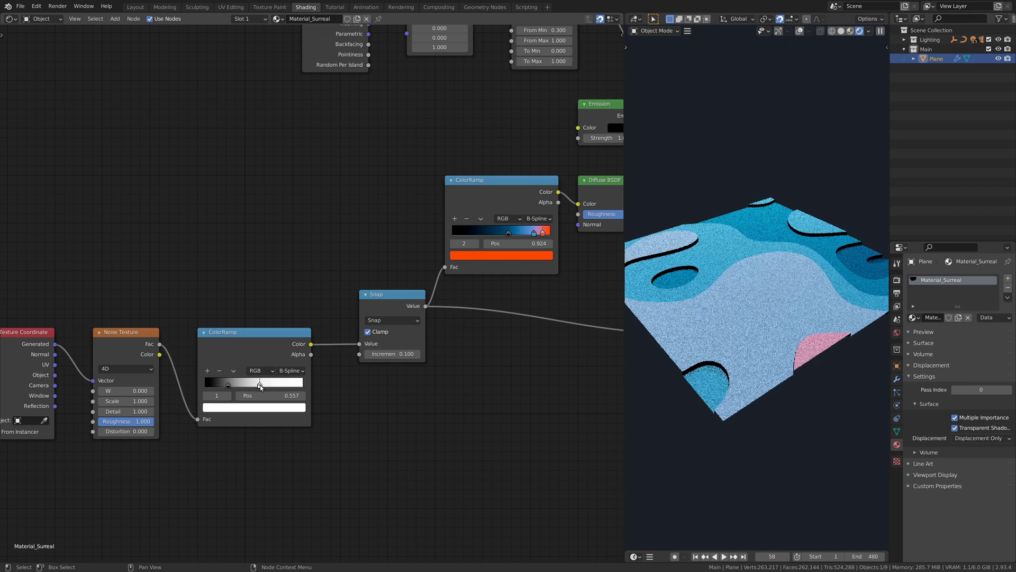
pyautogui.moveTo(534, 233); pyautogui.dragTo(540, 234)
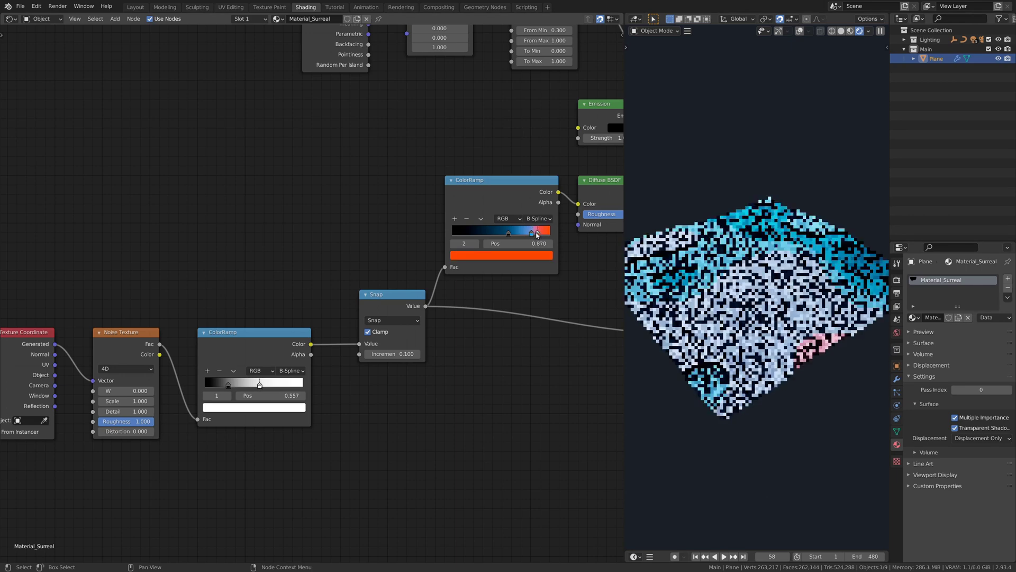
pyautogui.moveTo(259, 385); pyautogui.dragTo(271, 385)
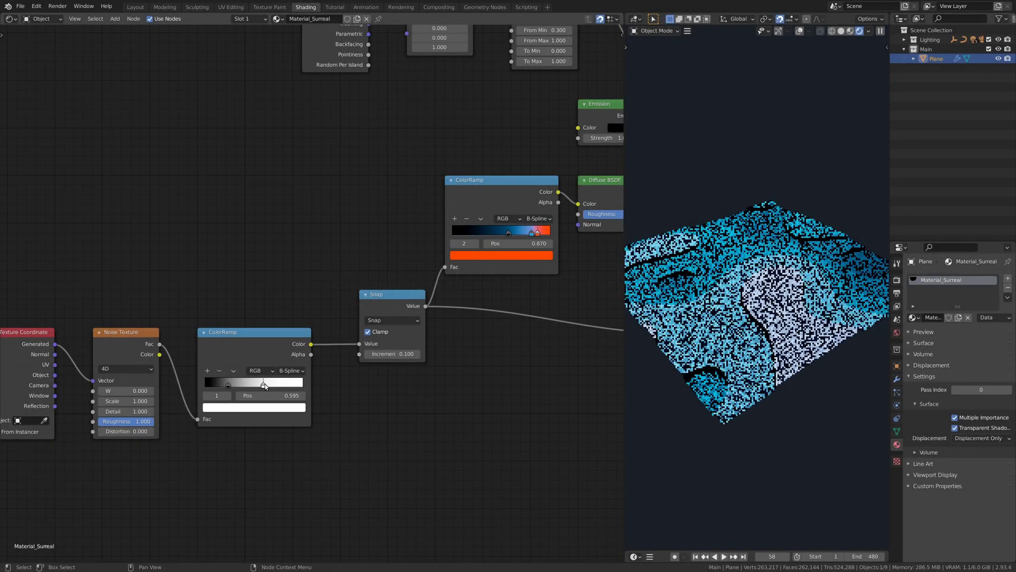
pyautogui.moveTo(263, 385); pyautogui.dragTo(260, 384)
# - Box-select the four left nodes and shift them to the left
pyautogui.scroll(-3, 260, 436)
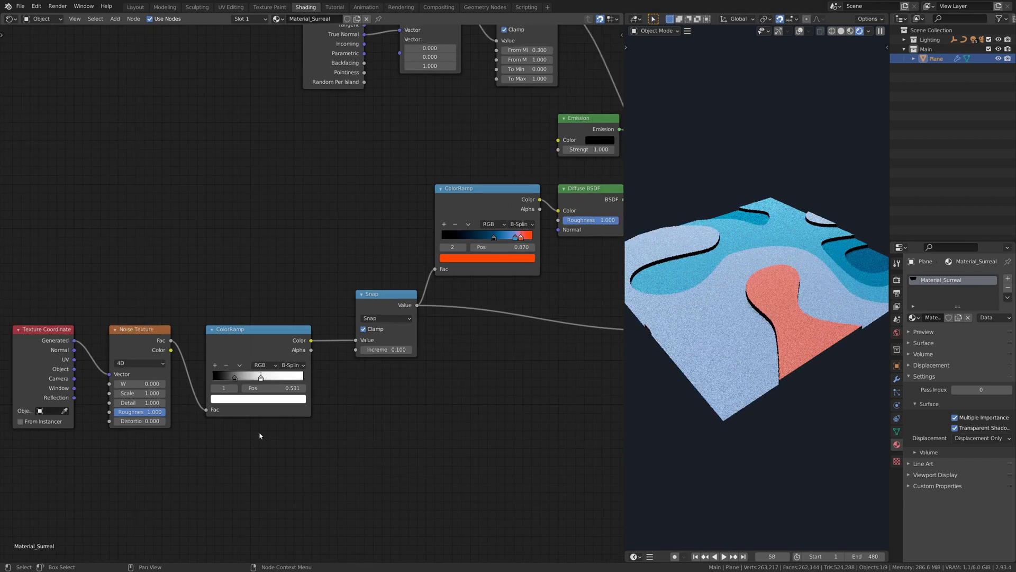
pyautogui.moveTo(69, 431); pyautogui.dragTo(371, 294)
pyautogui.moveTo(371, 294); pyautogui.dragTo(547, 279, button='middle')
pyautogui.moveTo(546, 279); pyautogui.dragTo(225, 367)
# - Move Texture Coordinate up and add Mapping, Gradient Texture, ColorRamp and Add math nodes
pyautogui.click(49, 358)
pyautogui.moveTo(48, 358); pyautogui.dragTo(47, 281)
pyautogui.click(120, 21)
pyautogui.click(134, 101)
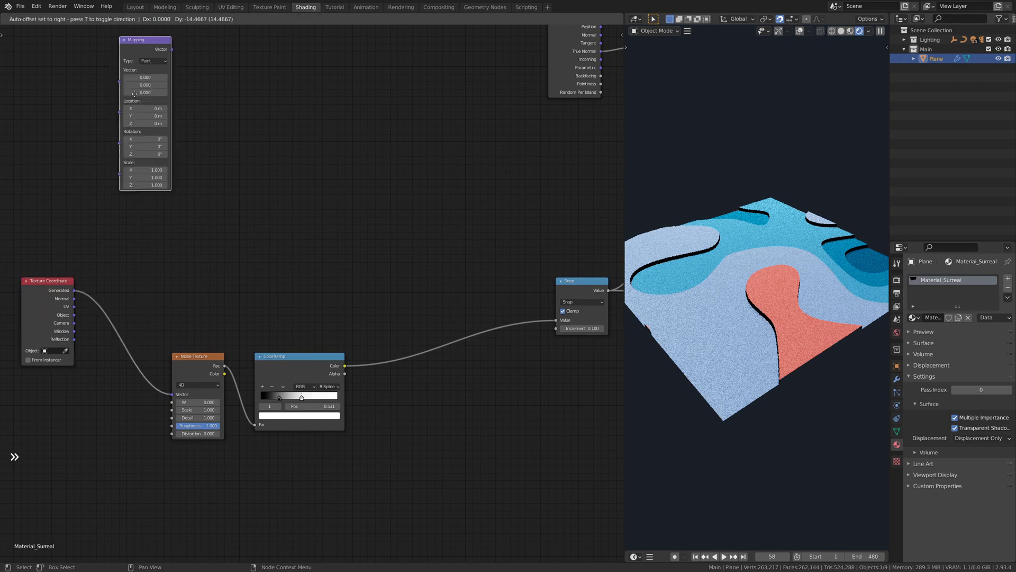
pyautogui.click(122, 203)
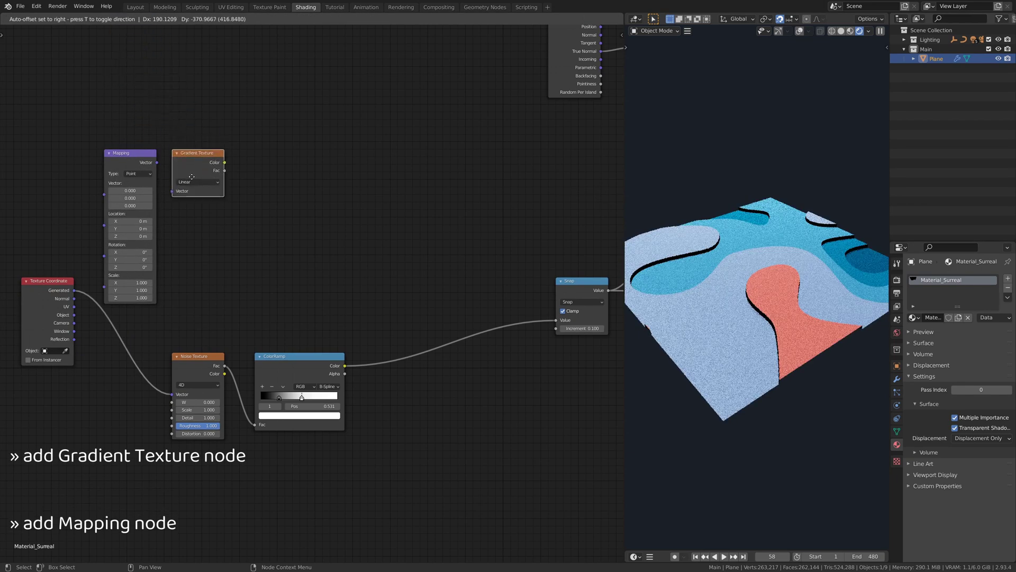
pyautogui.click(186, 202)
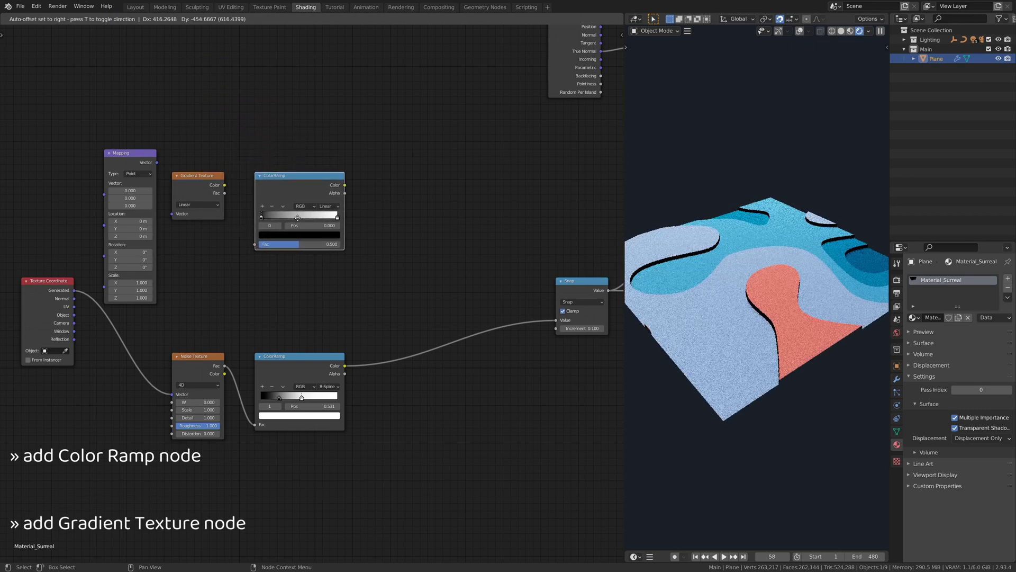
pyautogui.click(296, 222)
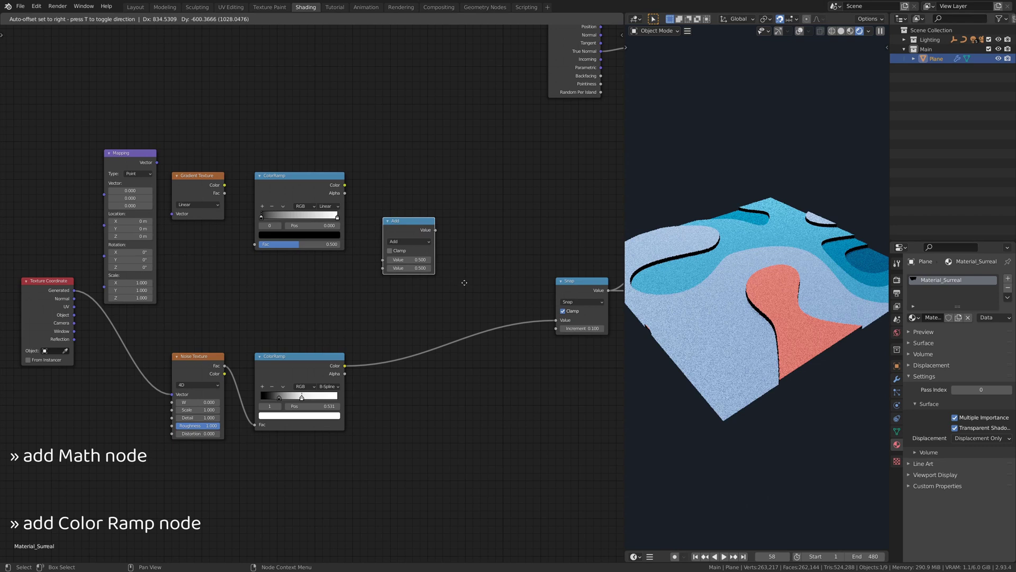
pyautogui.click(472, 294)
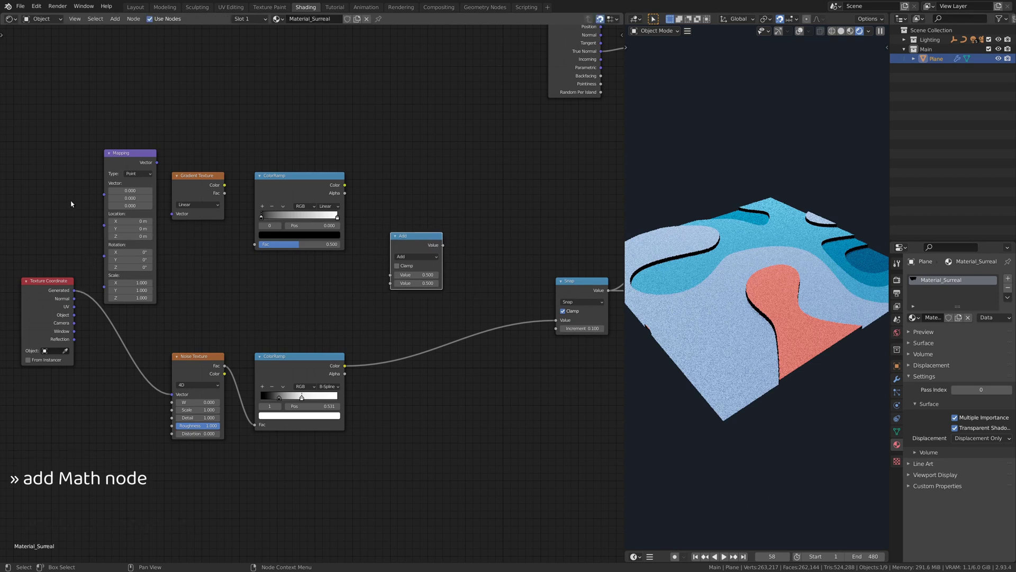
# - Connect Generated coordinates to the Mapping vector and set its X location to 0.5 m
pyautogui.scroll(4, 74, 204)
pyautogui.moveTo(88, 208); pyautogui.dragTo(159, 249, button='middle')
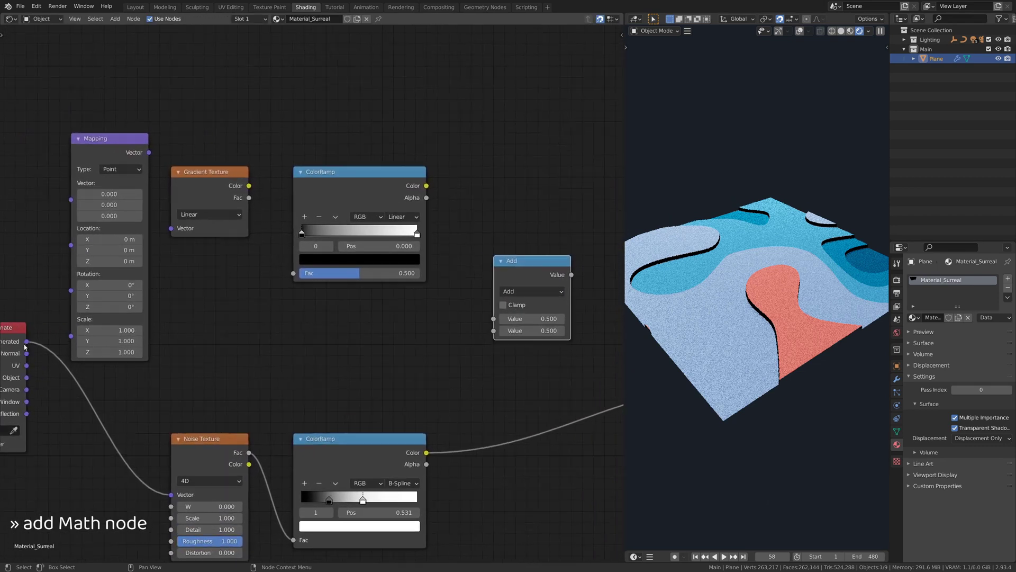
pyautogui.moveTo(24, 341); pyautogui.dragTo(52, 264)
pyautogui.moveTo(53, 264); pyautogui.dragTo(73, 174)
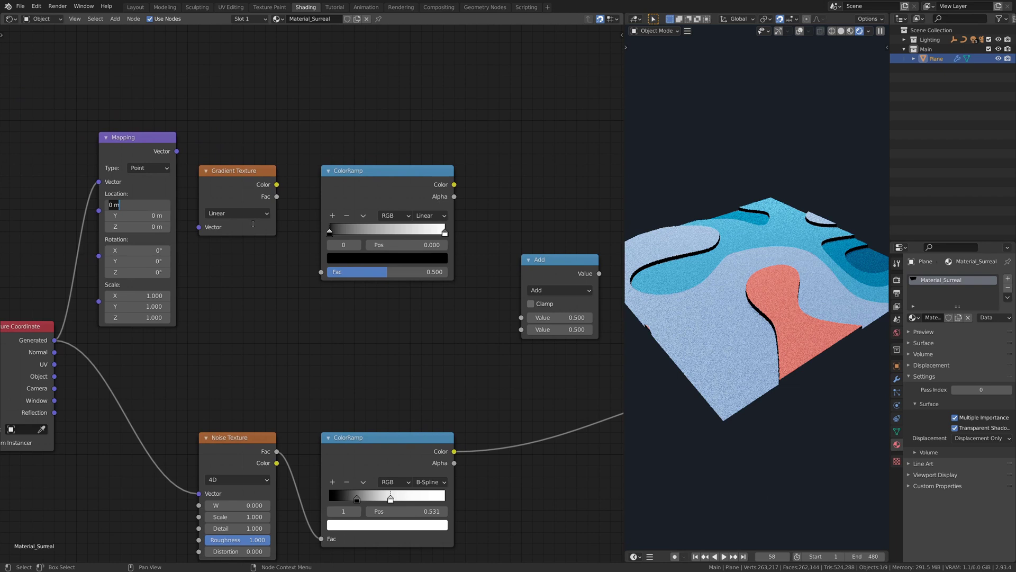
# - Set the Mapping node location to X -0.5 and Y -0.5 m
pyautogui.write('-0.5')
pyautogui.press('Tab')
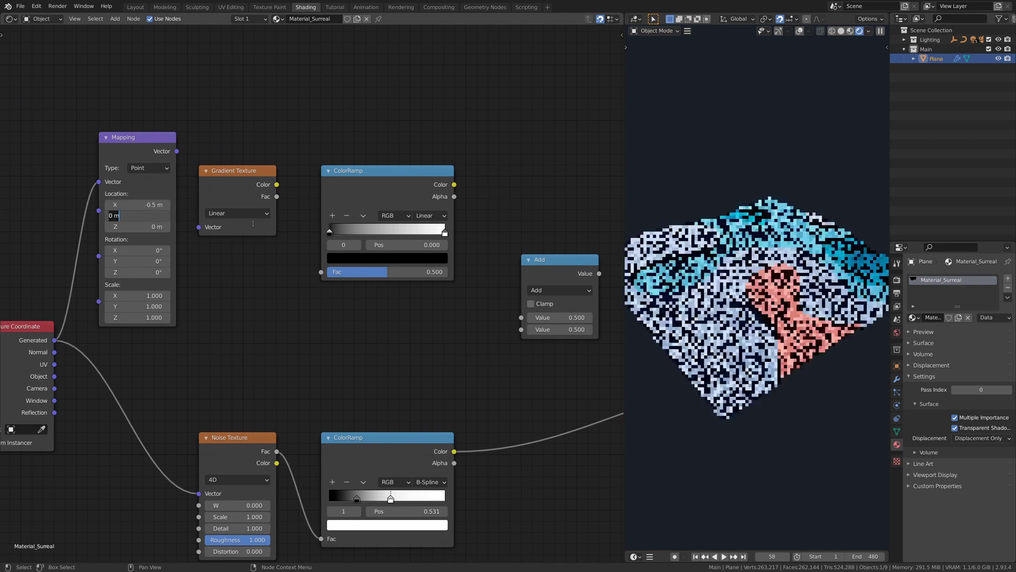
pyautogui.write('-0.5')
pyautogui.press('Return')
pyautogui.click(177, 154)
# - Feed the Mapping vector into a Spherical gradient, then into a new ramp with its black stop at 0.321
pyautogui.moveTo(192, 211); pyautogui.dragTo(199, 227)
pyautogui.click(235, 214)
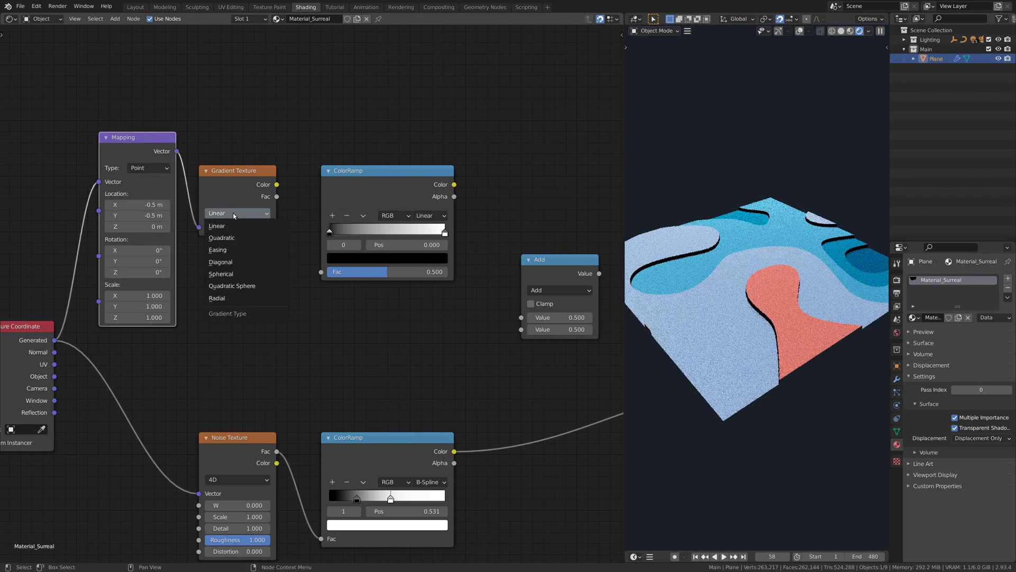
pyautogui.click(221, 274)
pyautogui.moveTo(310, 266); pyautogui.dragTo(321, 271)
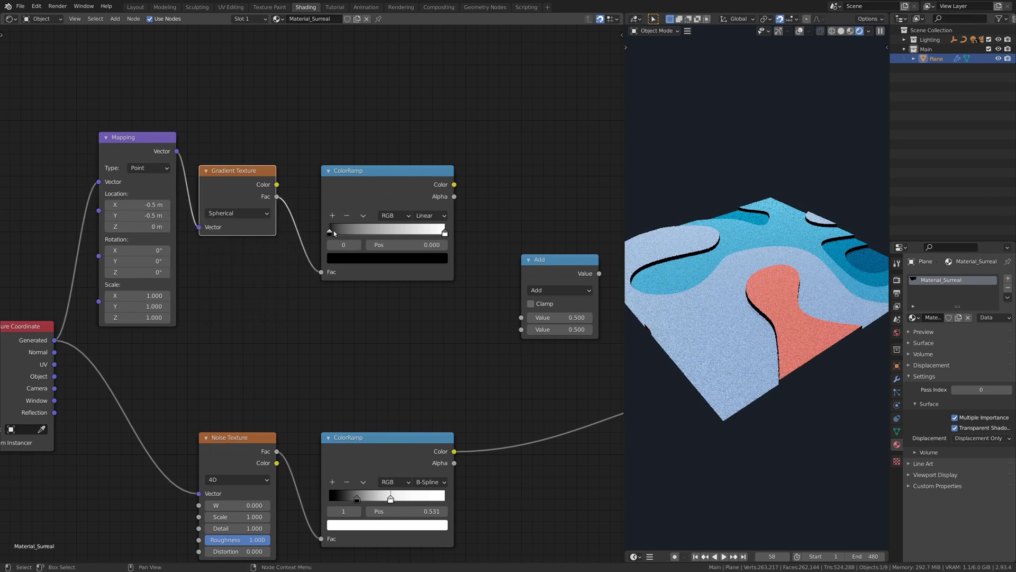
pyautogui.moveTo(329, 232); pyautogui.dragTo(366, 232)
# - Multiply (clamped) the gradient ramp with the noise ramp and route the result into Snap
pyautogui.moveTo(498, 275); pyautogui.dragTo(521, 317)
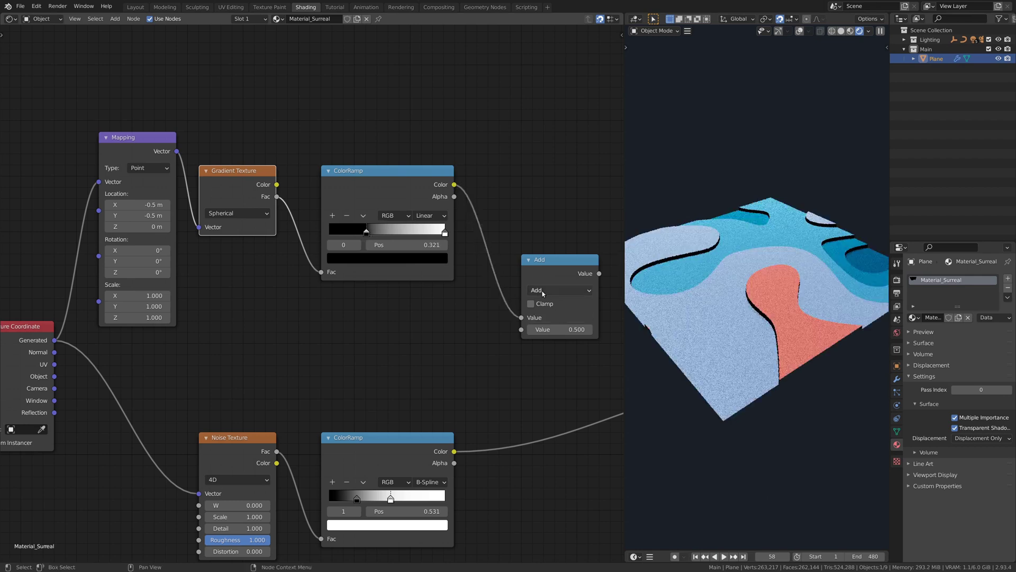
pyautogui.click(559, 290)
pyautogui.click(539, 344)
pyautogui.click(530, 304)
pyautogui.moveTo(454, 451); pyautogui.dragTo(459, 446)
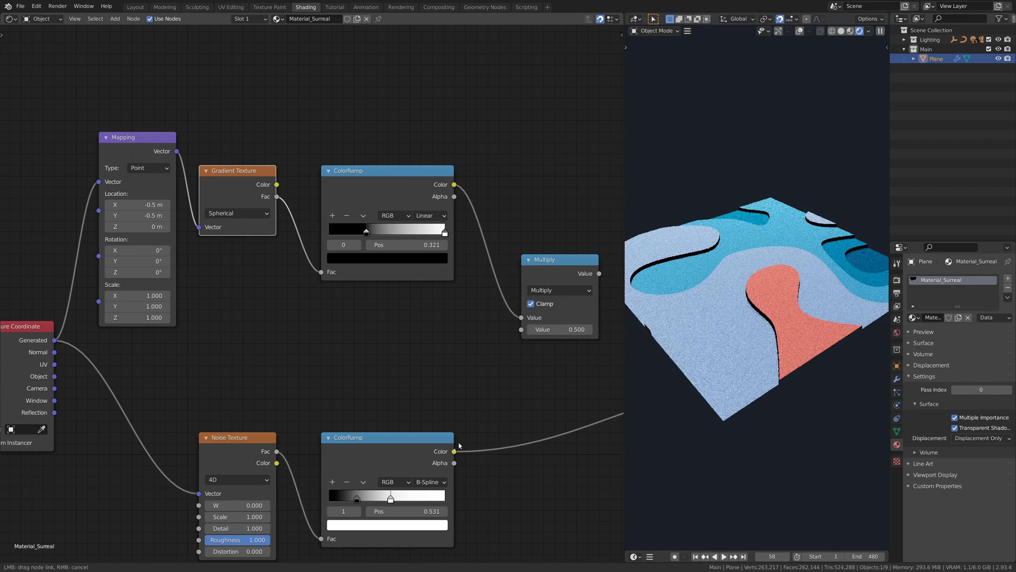
pyautogui.moveTo(519, 338); pyautogui.dragTo(521, 329)
pyautogui.moveTo(453, 363); pyautogui.dragTo(298, 344, button='middle')
pyautogui.moveTo(382, 277); pyautogui.dragTo(549, 387)
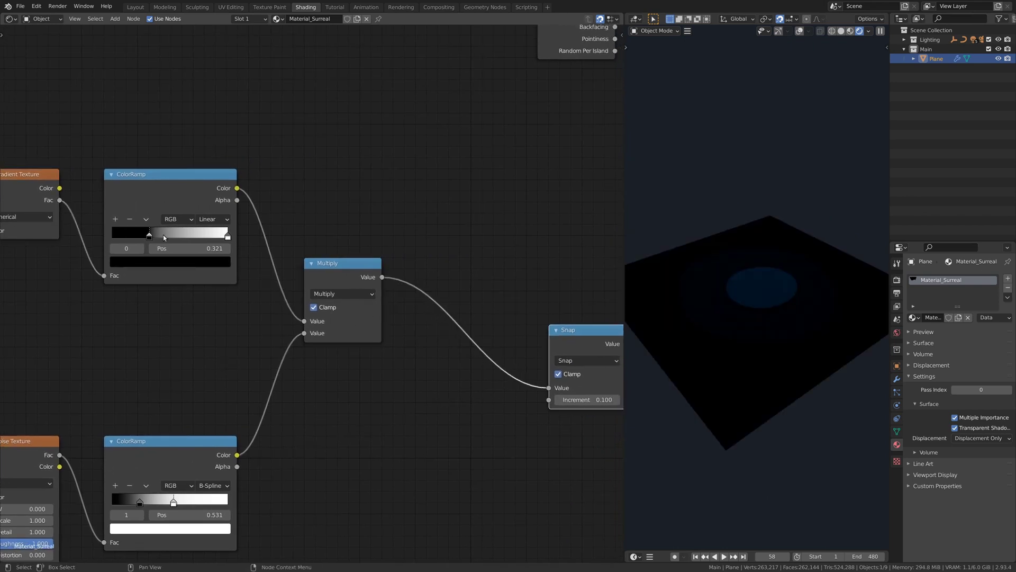
# - Nudge the gradient ramp's black stop left and set its white stop to 0.450
pyautogui.moveTo(147, 236); pyautogui.dragTo(142, 236)
pyautogui.moveTo(227, 236); pyautogui.dragTo(164, 237)
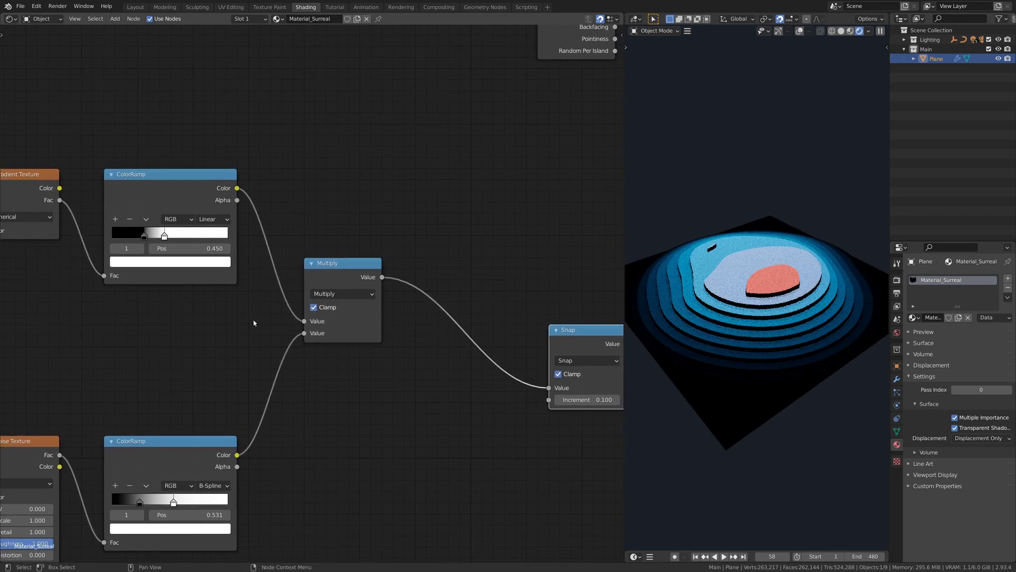
pyautogui.scroll(-1, 253, 322)
# - Save the blend file and frame the mask and noise nodes
pyautogui.scroll(-3, 254, 323)
pyautogui.hotkey('ctrl', 's')
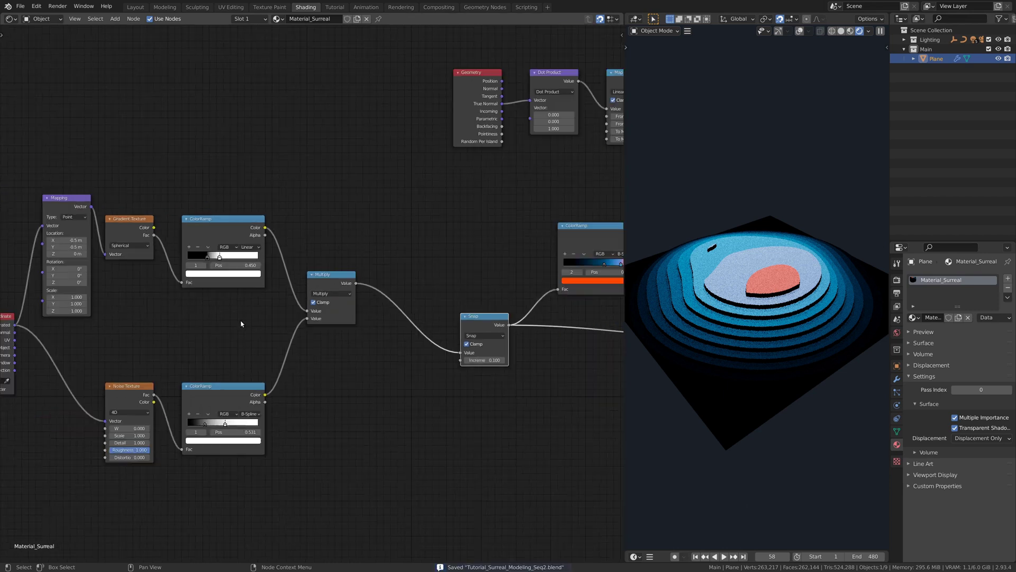
pyautogui.moveTo(241, 322); pyautogui.dragTo(388, 258, button='middle')
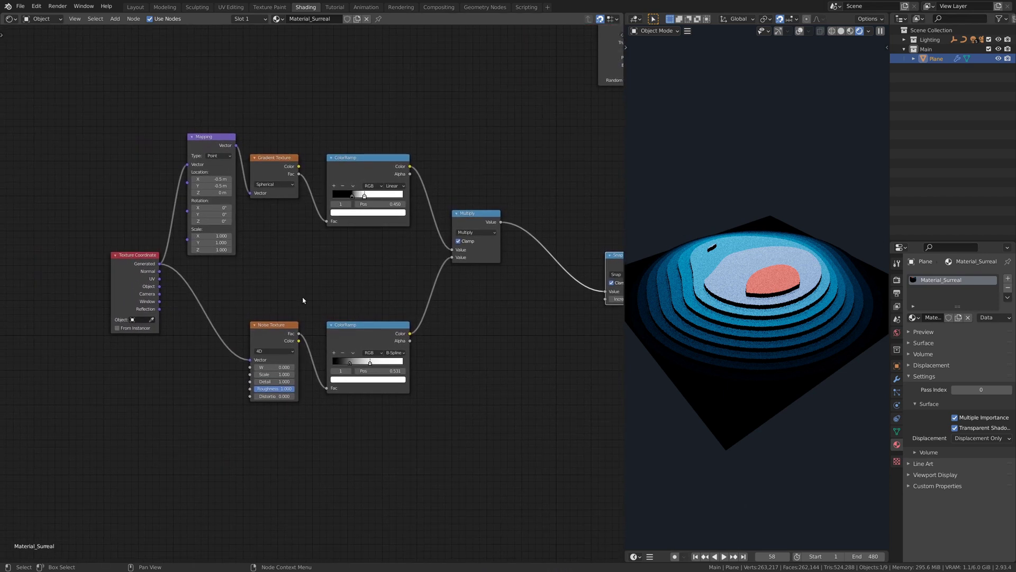
pyautogui.scroll(5, 304, 300)
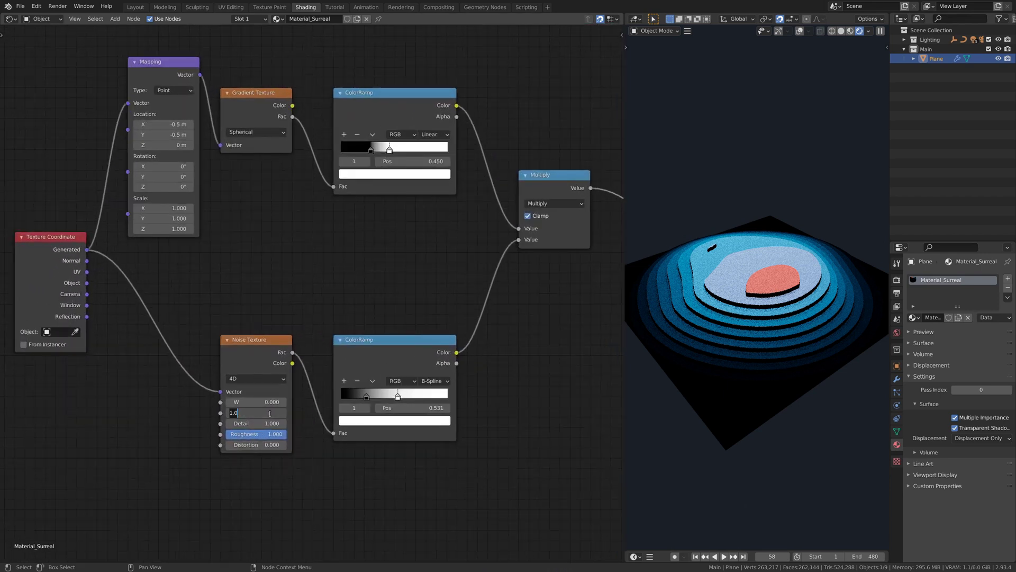
# - Set the Noise Texture Scale to 2 and raise W in 0.1 steps to 0.700
pyautogui.press('BackSpace')
pyautogui.press('BackSpace')
pyautogui.press('BackSpace')
pyautogui.write('2')
pyautogui.press('Return')
pyautogui.click(283, 402)
pyautogui.click(284, 401)
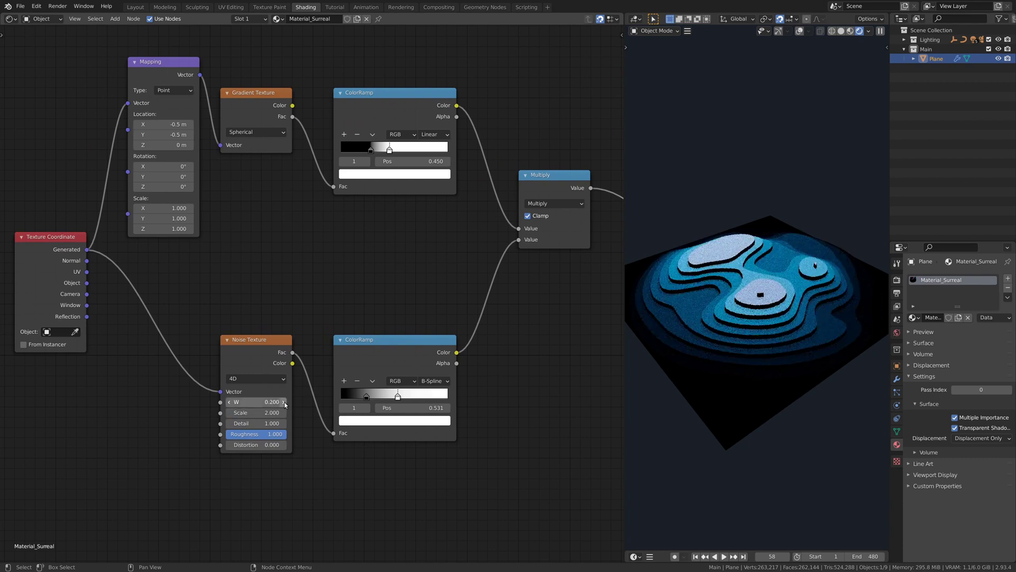
pyautogui.click(284, 402)
pyautogui.click(285, 402)
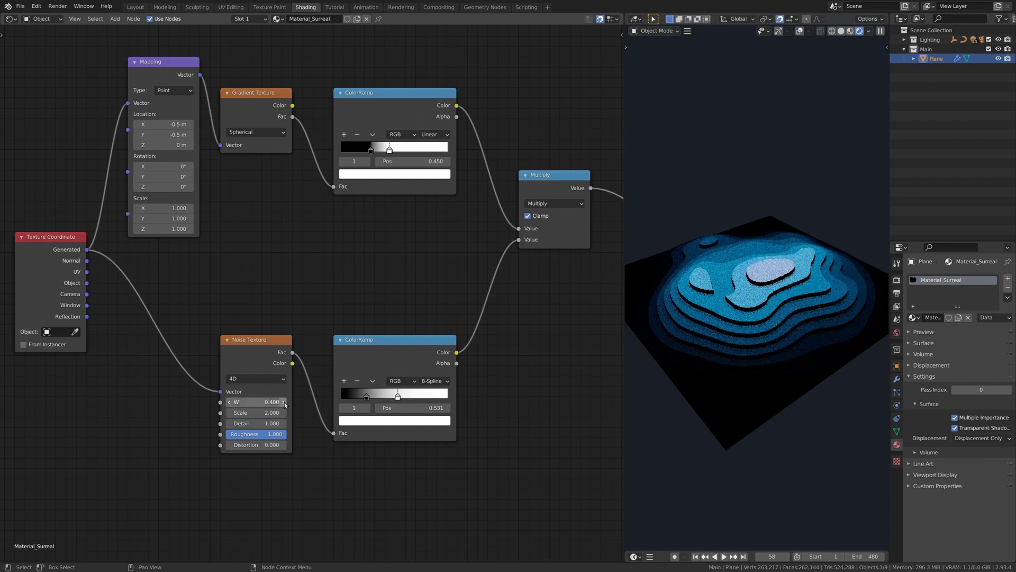
pyautogui.click(284, 402)
pyautogui.click(284, 402)
pyautogui.click(285, 402)
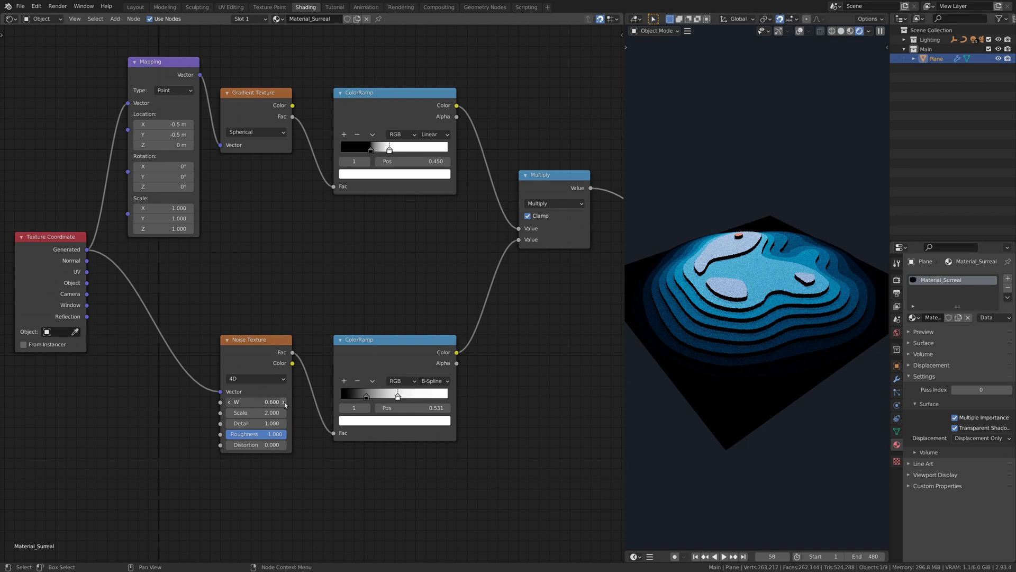
# - Zoom out the node editor to show the whole node tree
pyautogui.scroll(-2, 493, 366)
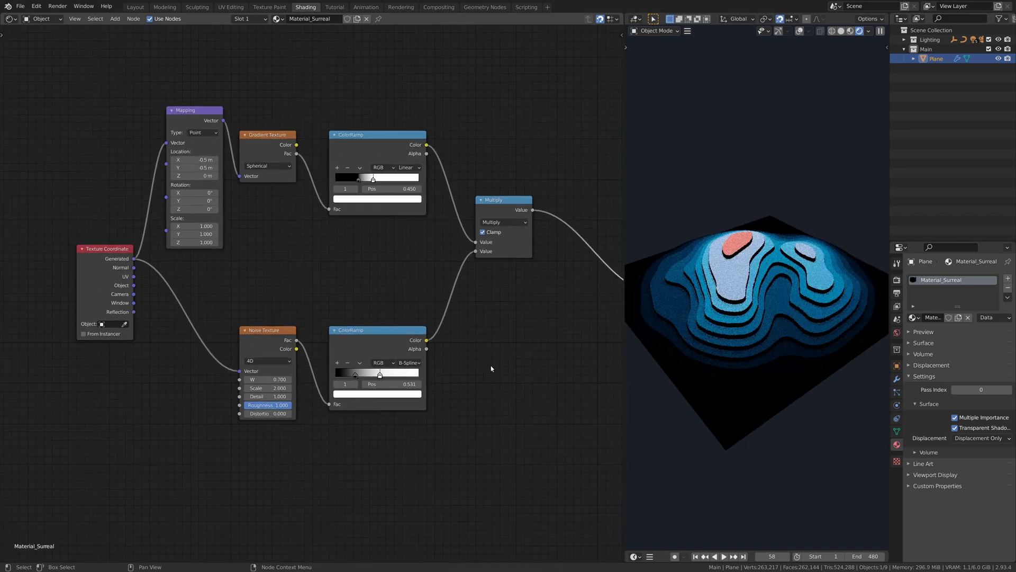
pyautogui.moveTo(491, 365); pyautogui.dragTo(319, 363, button='middle')
pyautogui.scroll(-3, 447, 363)
pyautogui.scroll(-2, 401, 359)
pyautogui.scroll(-1, 319, 364)
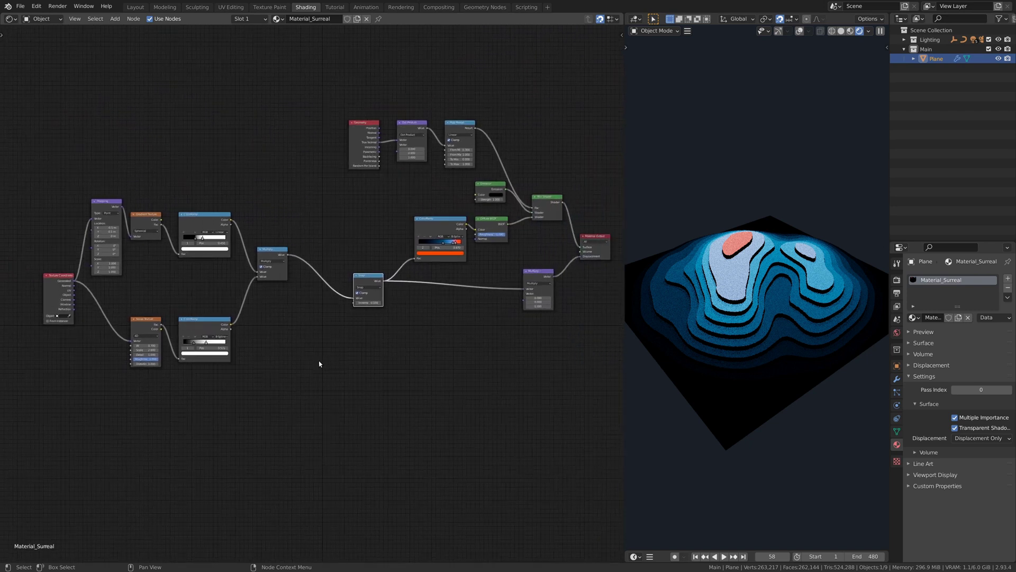
# - Render frame 58 of the terraced island with Cycles using F12
pyautogui.press('F12')
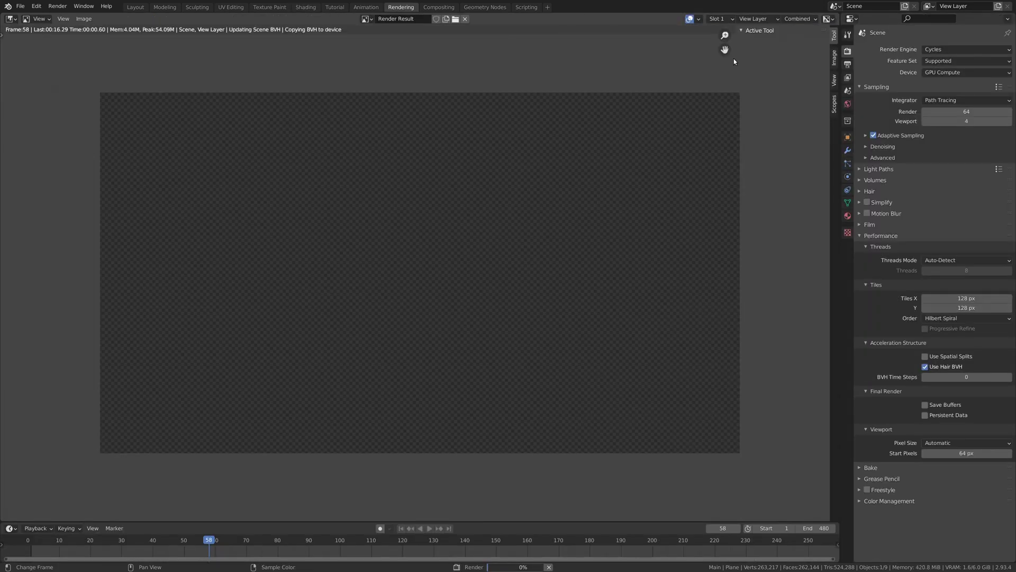